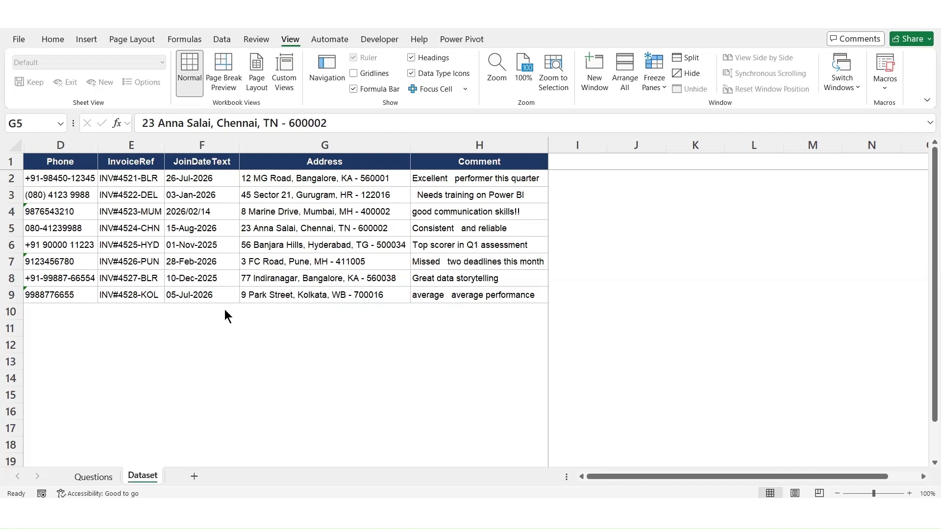
# Review the intermediate-level task list on the Questions sheet and compare it with the Dataset sheet.
pyautogui.click(100, 477)
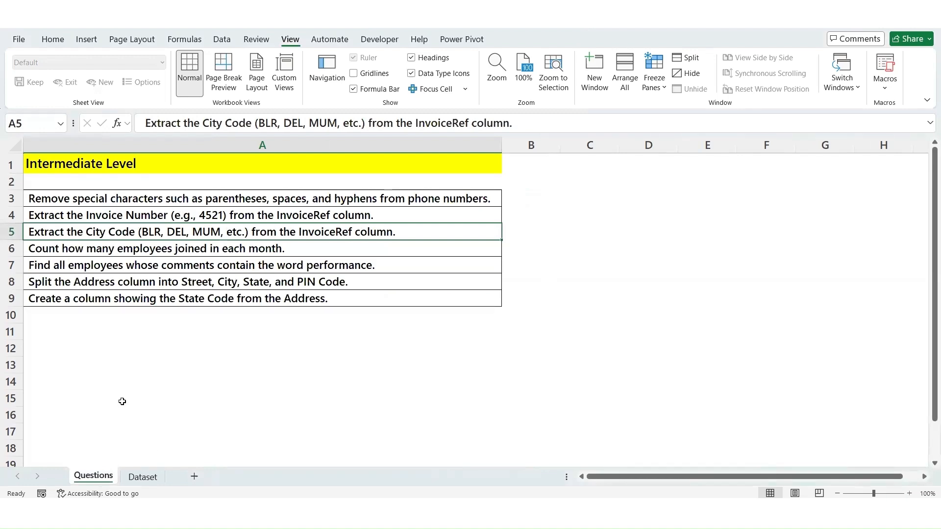
pyautogui.click(150, 479)
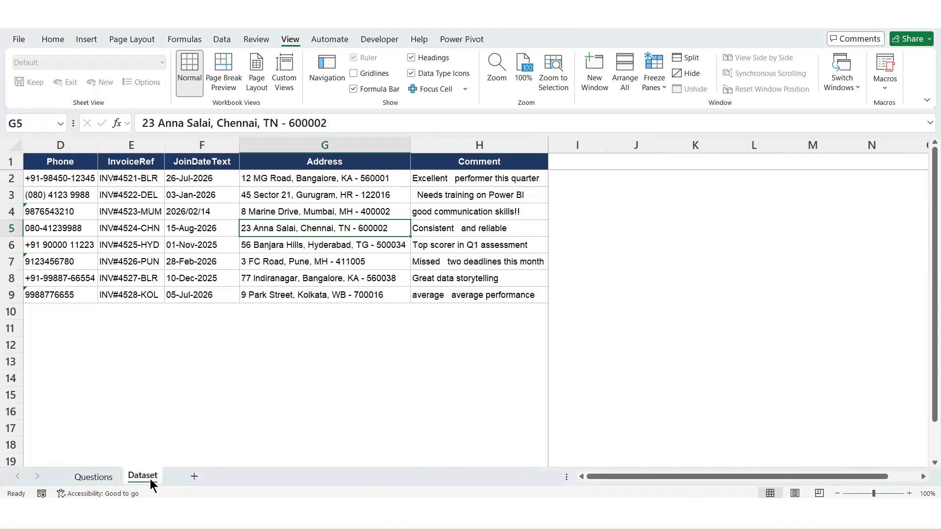
pyautogui.click(109, 477)
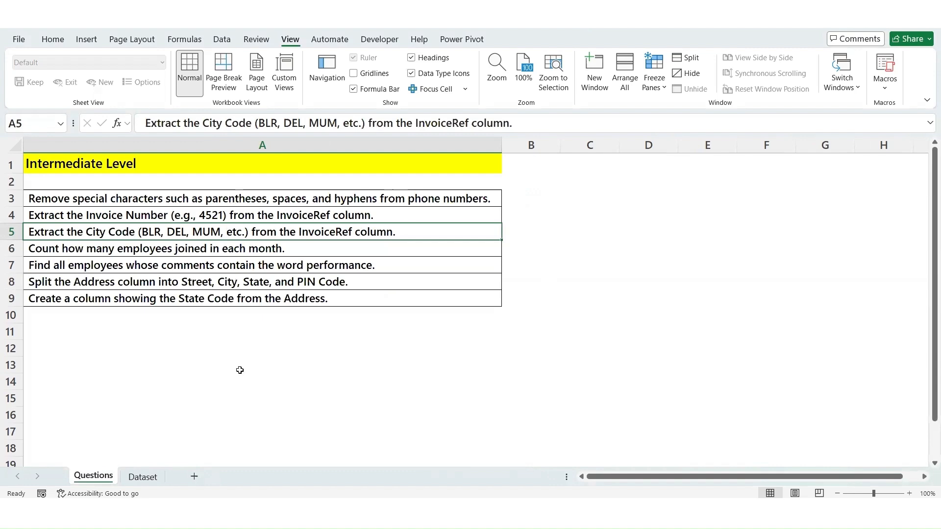
pyautogui.click(149, 481)
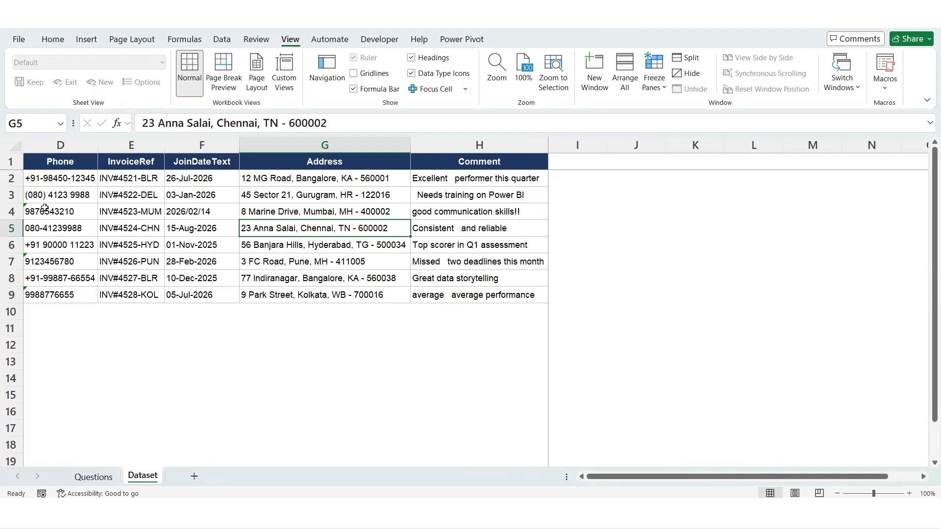
# Add the header "Phone 1" in cell I1 of the Dataset sheet, next to the Comment column.
pyautogui.click(581, 158)
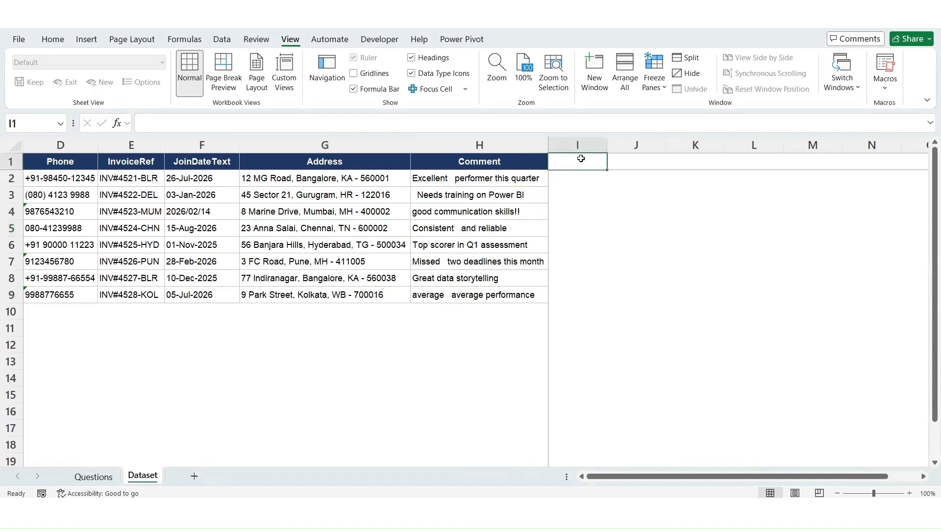
pyautogui.write('Phone 1')
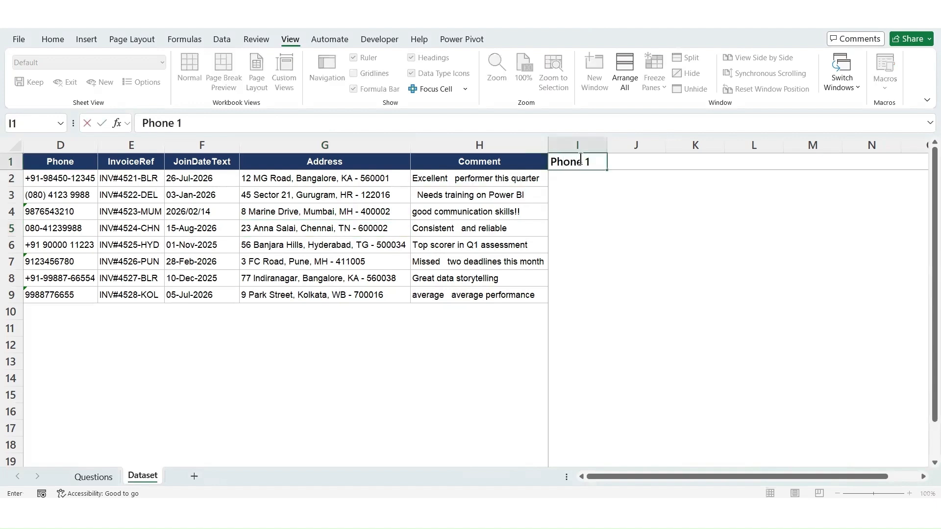
pyautogui.press('Return')
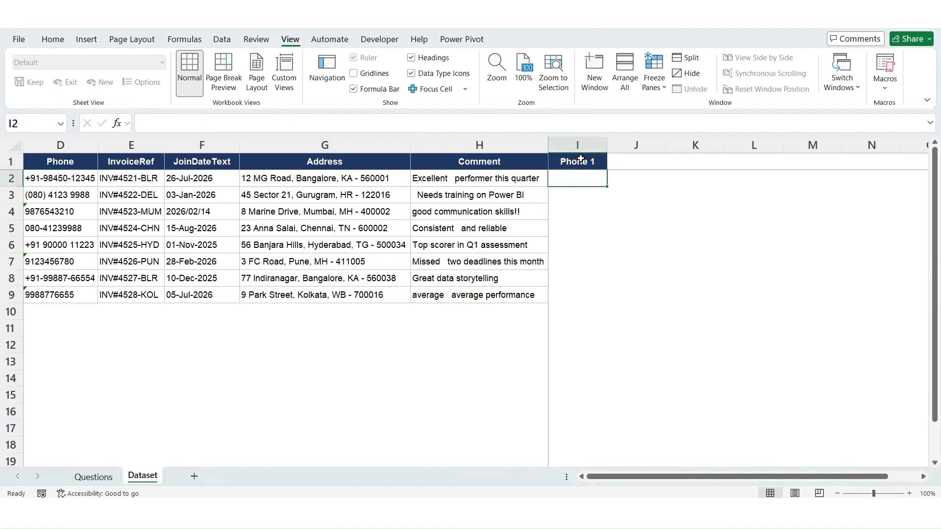
# Enter =SUBSTITUTE(D2,"-","") in cell I2 to remove hyphens from the first phone number.
pyautogui.write('=sub')
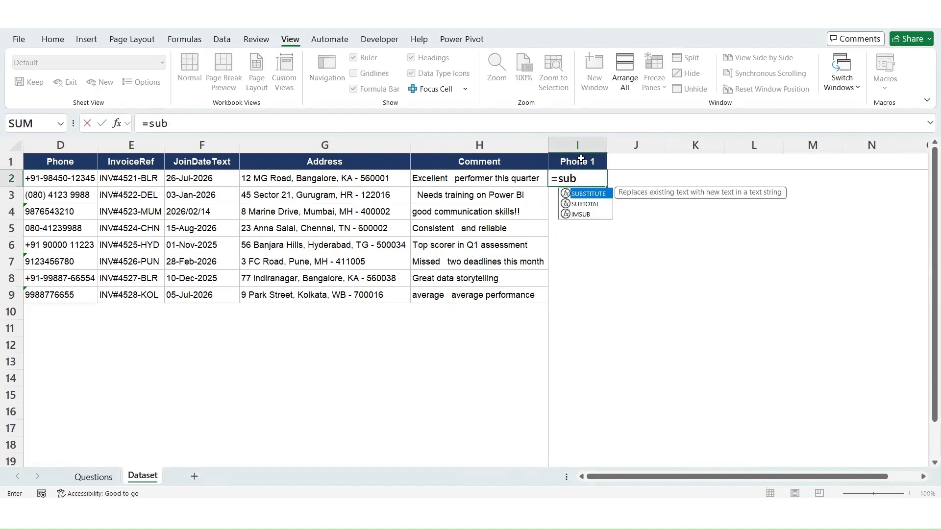
pyautogui.press('Tab')
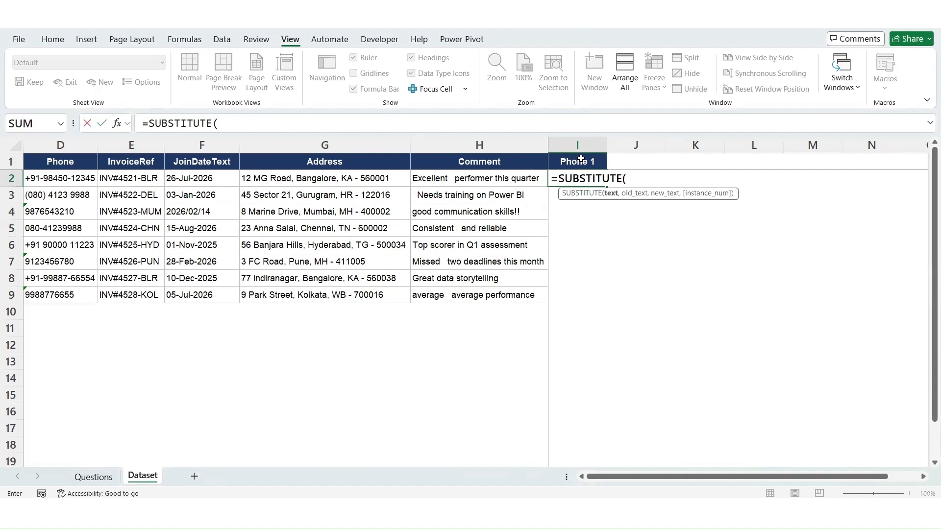
pyautogui.press('Left')
pyautogui.press('Left')
pyautogui.press('Left')
pyautogui.press('Left')
pyautogui.press('Left')
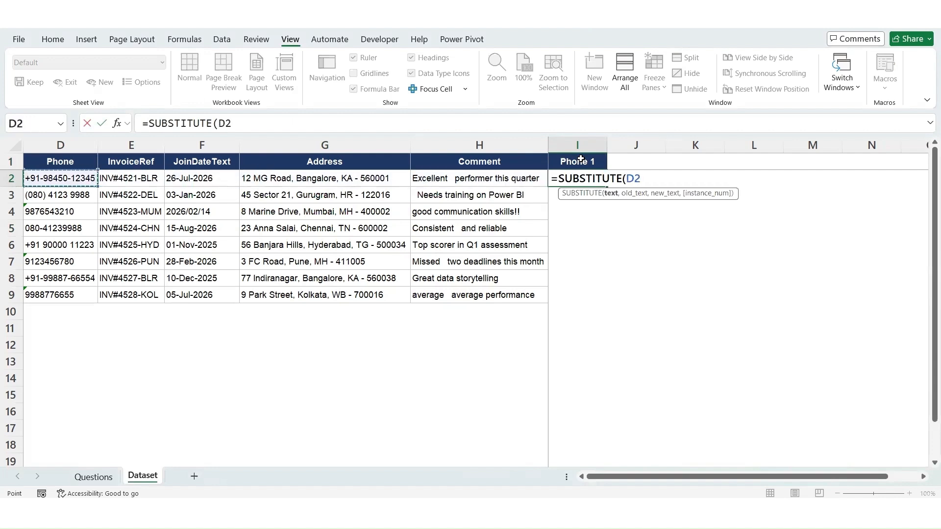
pyautogui.write(',"-')
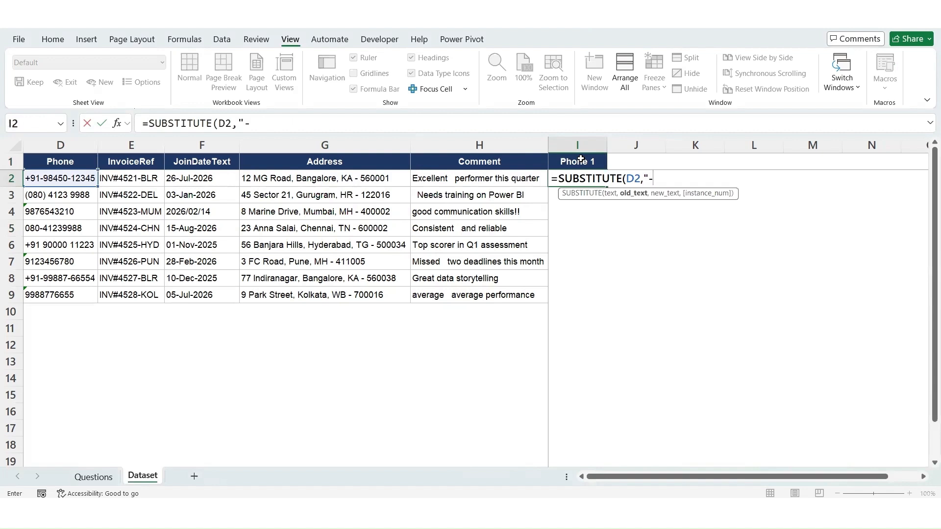
pyautogui.write('","")')
pyautogui.press('Return')
# Fill the hyphen-removal formula from I2 down through I9.
pyautogui.press('Left')
pyautogui.press('Up')
pyautogui.hotkey('ctrl', 'Down')
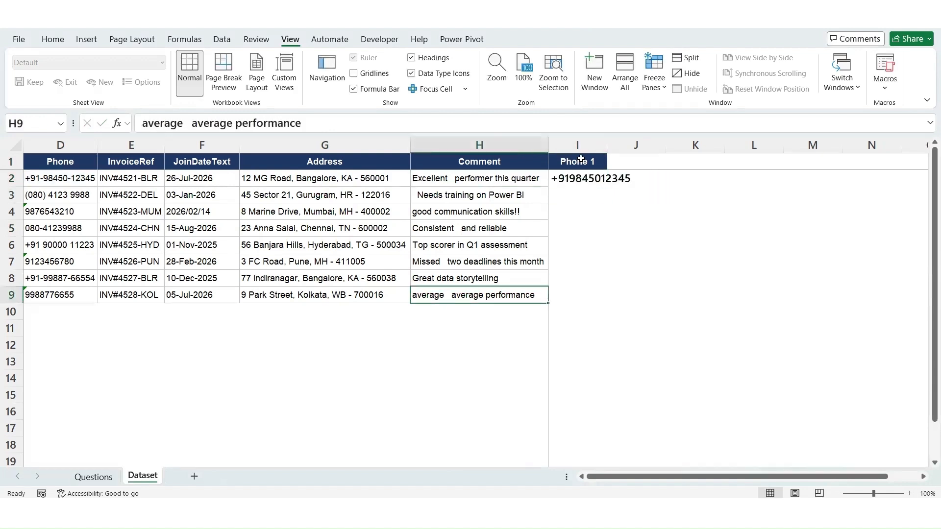
pyautogui.press('Right')
pyautogui.hotkey('ctrl', 'shift', 'Up')
pyautogui.hotkey('ctrl', 'd')
pyautogui.press('Up')
pyautogui.press('Up')
pyautogui.press('Up')
pyautogui.press('Up')
pyautogui.press('Up')
pyautogui.press('Up')
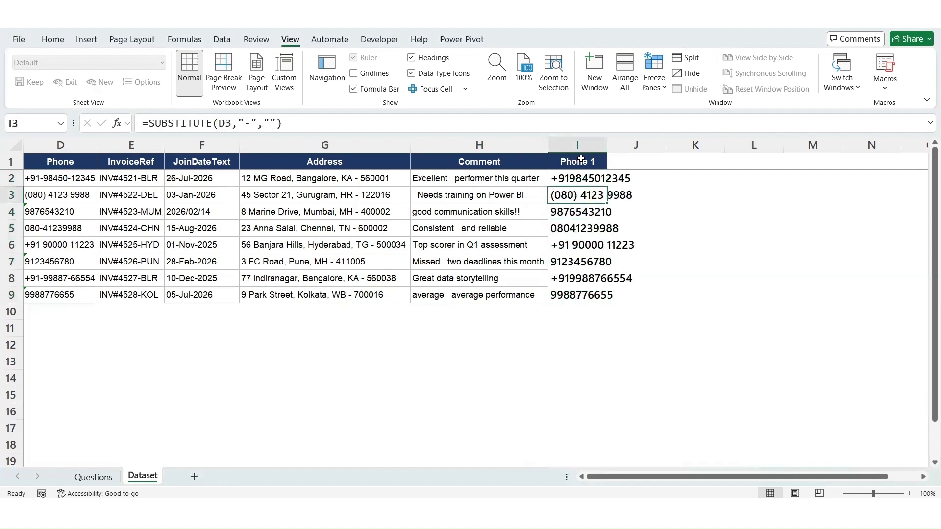
pyautogui.press('Up')
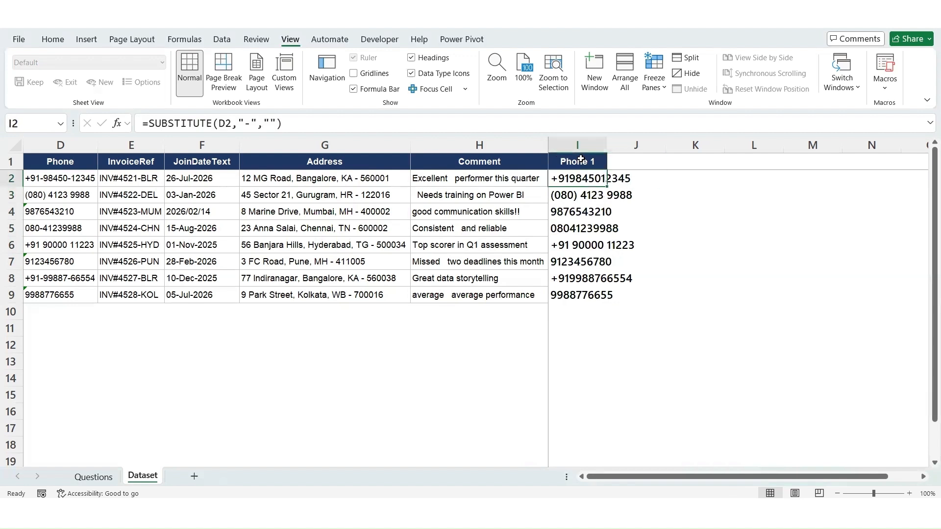
# Autofit the width of the Phone 1 column to its values in I2:I9.
pyautogui.hotkey('ctrl', 'shift', 'Down')
pyautogui.hotkey('alt', 'h')
pyautogui.press('o')
pyautogui.press('i')
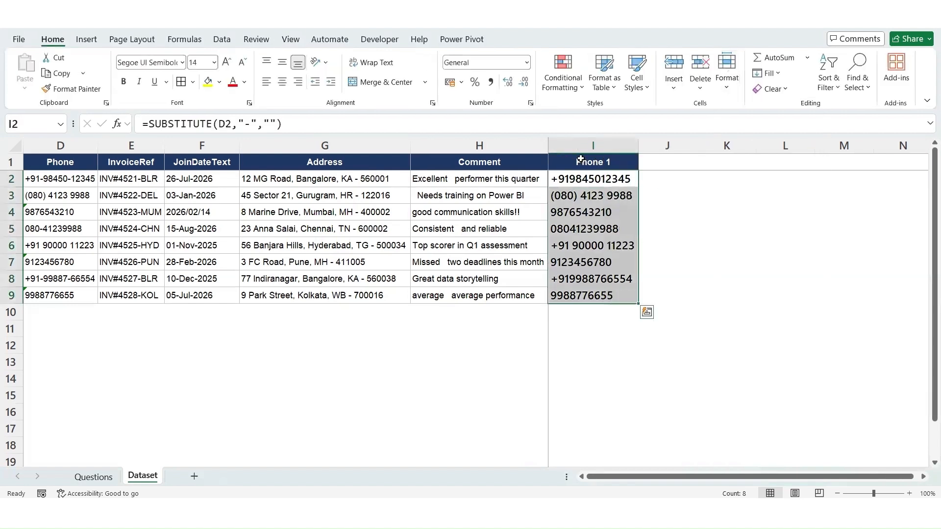
# Add the header "Phone 2" in cell J1.
pyautogui.press('Right')
pyautogui.press('Up')
pyautogui.write('Phon')
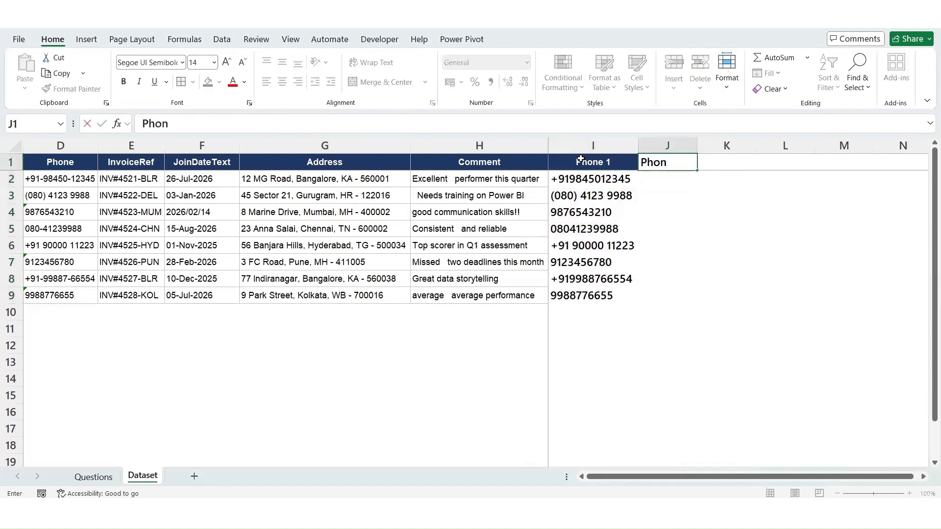
pyautogui.write('e 2')
pyautogui.press('Return')
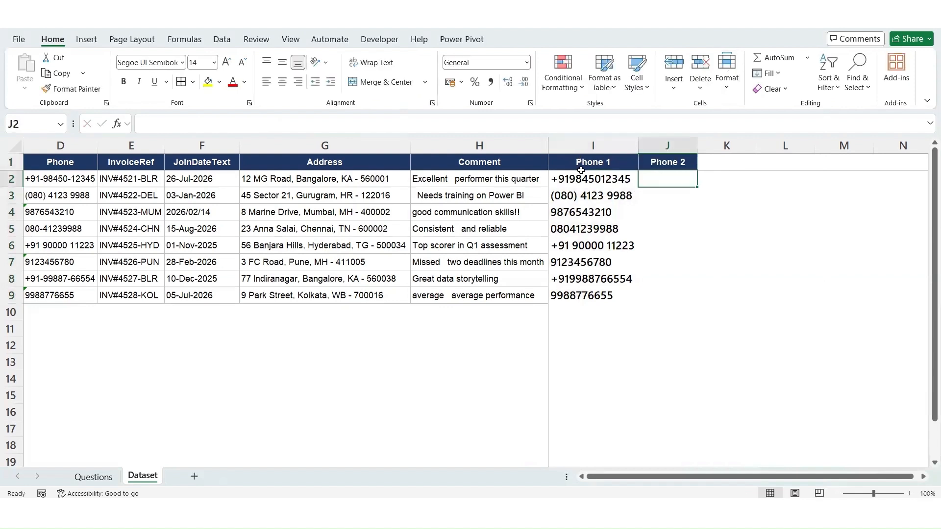
# Enter =SUBSTITUTE(I2,"(","") in cell J2 to remove opening parentheses from the Phone 1 value.
pyautogui.write('=su')
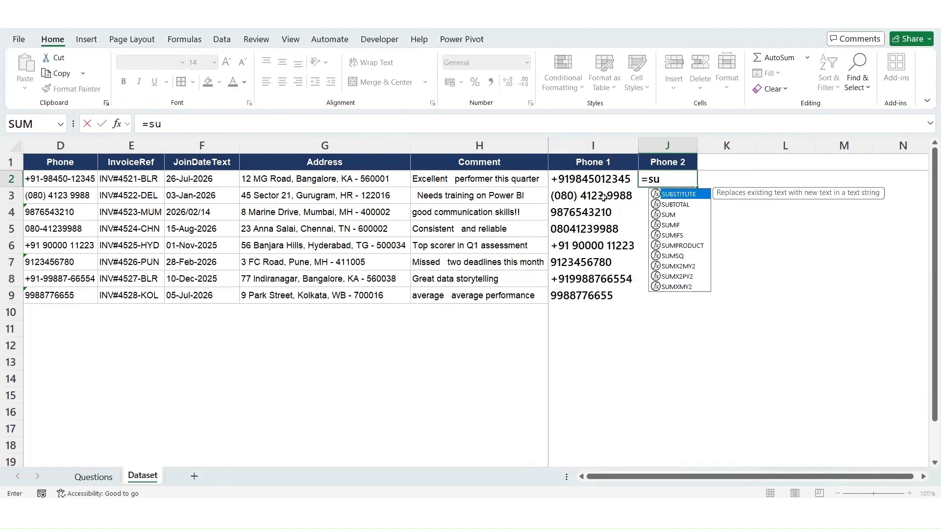
pyautogui.press('Tab')
pyautogui.press('Left')
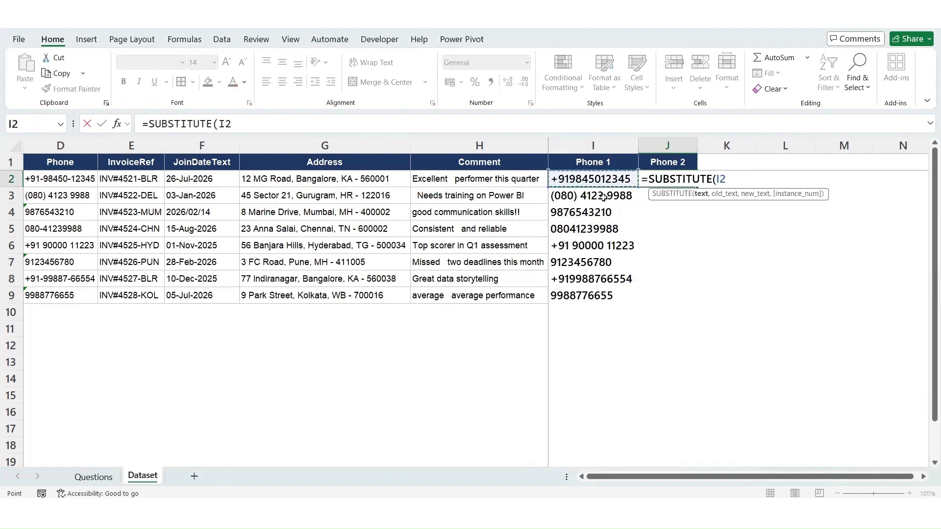
pyautogui.write(',"')
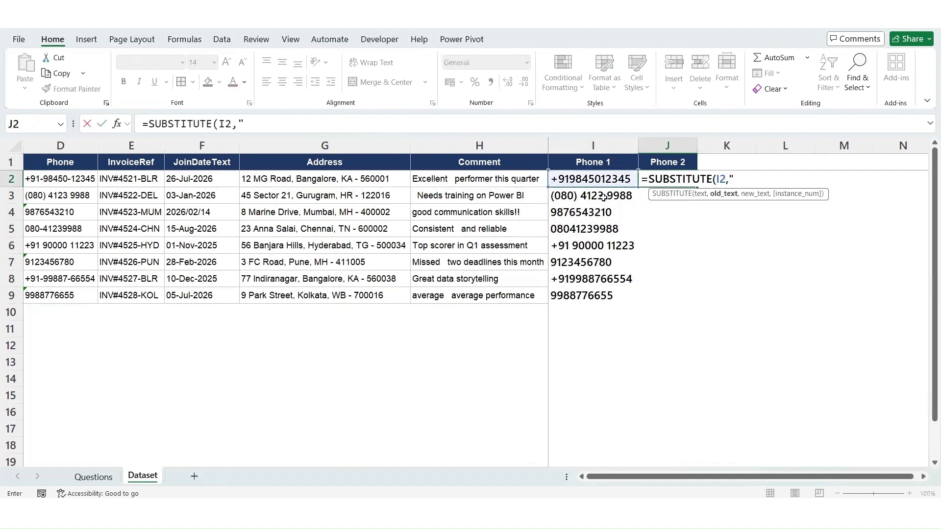
pyautogui.write('(","")')
pyautogui.press('Return')
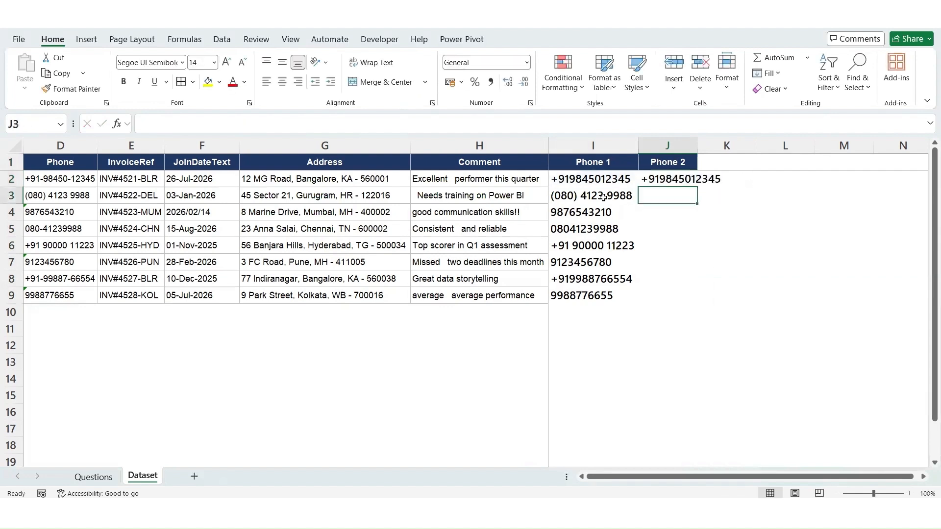
# Fill the opening-parenthesis formula from J2 down through J9.
pyautogui.press('Left')
pyautogui.hotkey('ctrl', 'Down')
pyautogui.press('Right')
pyautogui.hotkey('ctrl', 'shift', 'Up')
pyautogui.hotkey('ctrl', 'd')
pyautogui.press('Up')
pyautogui.press('Up')
pyautogui.press('Up')
pyautogui.press('Up')
pyautogui.press('Up')
pyautogui.press('Up')
pyautogui.press('Up')
pyautogui.press('Up')
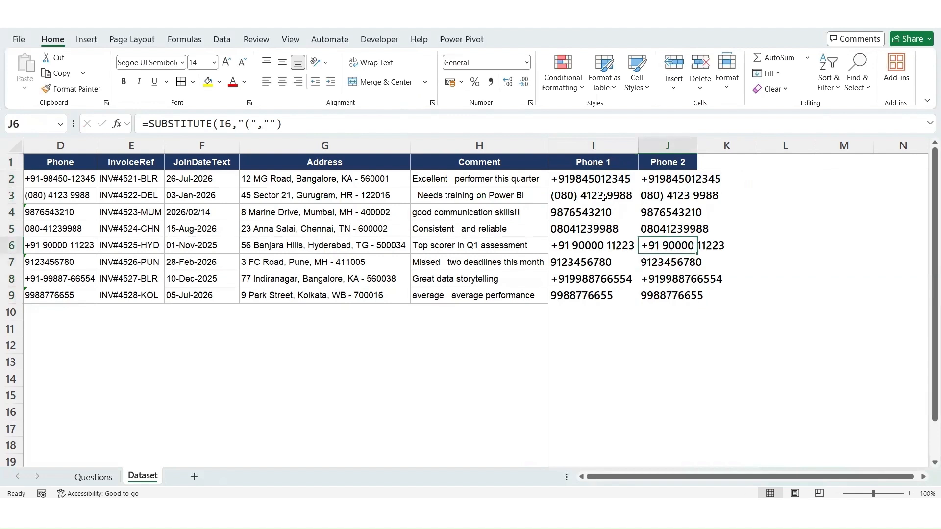
# Add the header "Phone 3" in cell K1.
pyautogui.press('Right')
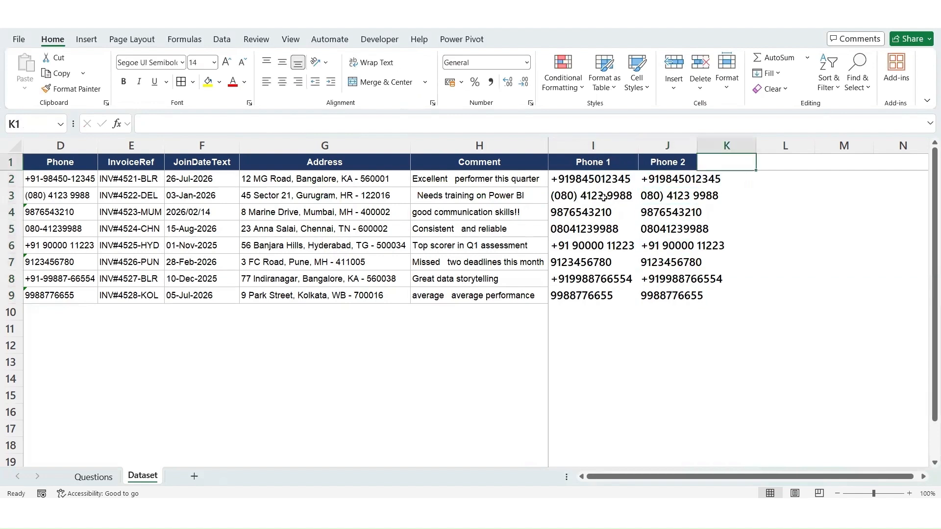
pyautogui.write('Phone 3')
pyautogui.press('Return')
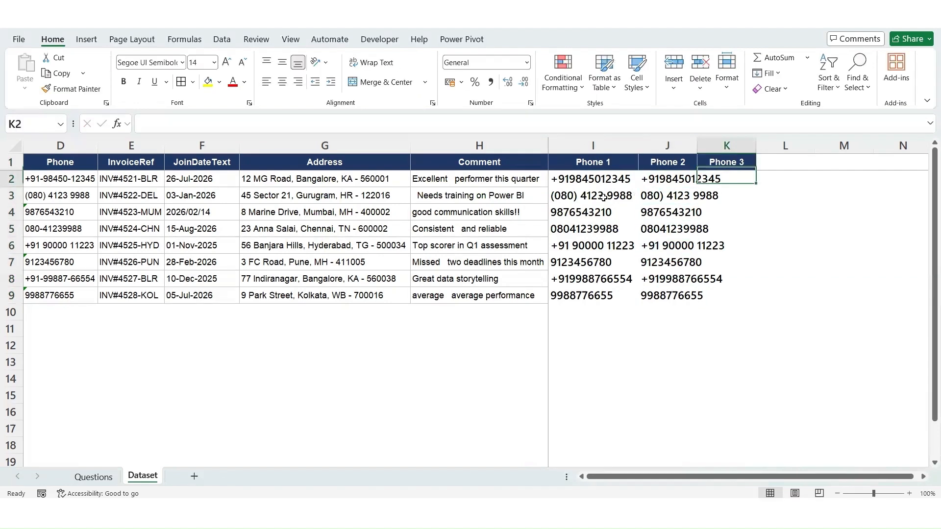
# Autofit the width of the Phone 2 column to its contents in J1:J9.
pyautogui.press('Left')
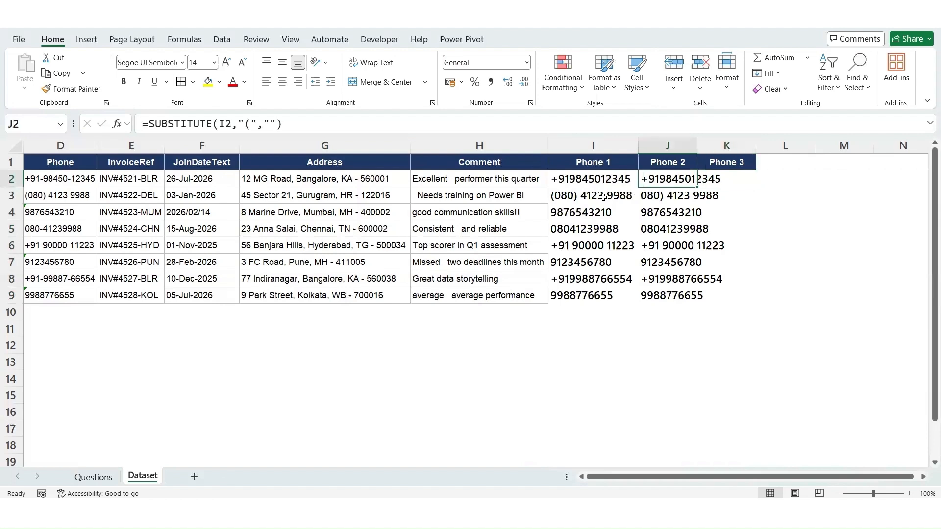
pyautogui.press('Up')
pyautogui.hotkey('ctrl', 'Down')
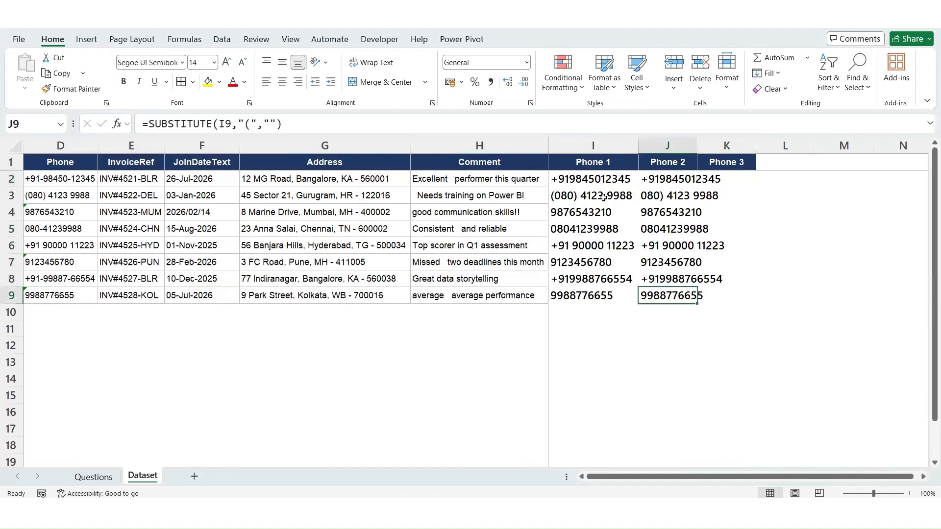
pyautogui.hotkey('ctrl', 'shift', 'Up')
pyautogui.hotkey('alt', 'h')
pyautogui.press('o')
pyautogui.press('i')
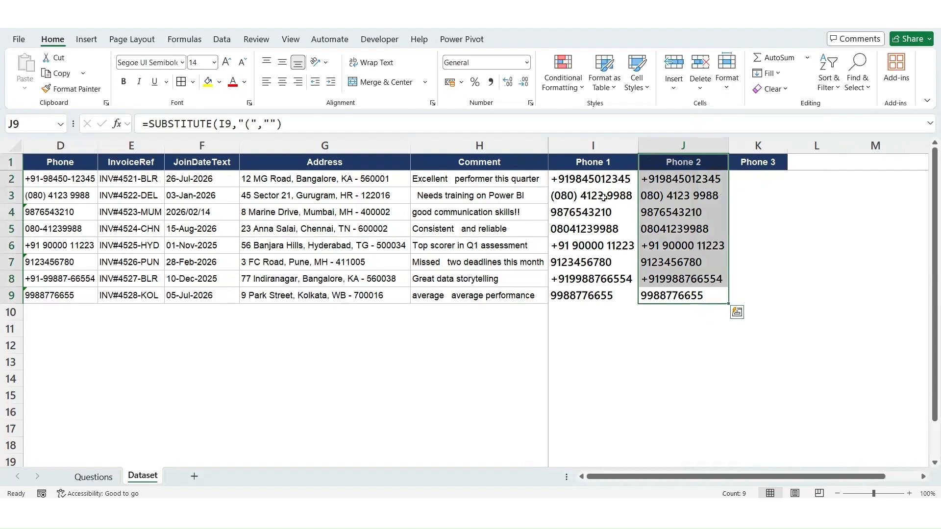
# Begin a SUBSTITUTE formula in cell K2 under the Phone 3 header.
pyautogui.press('Right')
pyautogui.press('Down')
pyautogui.hotkey('ctrl', 'Up')
pyautogui.press('Down')
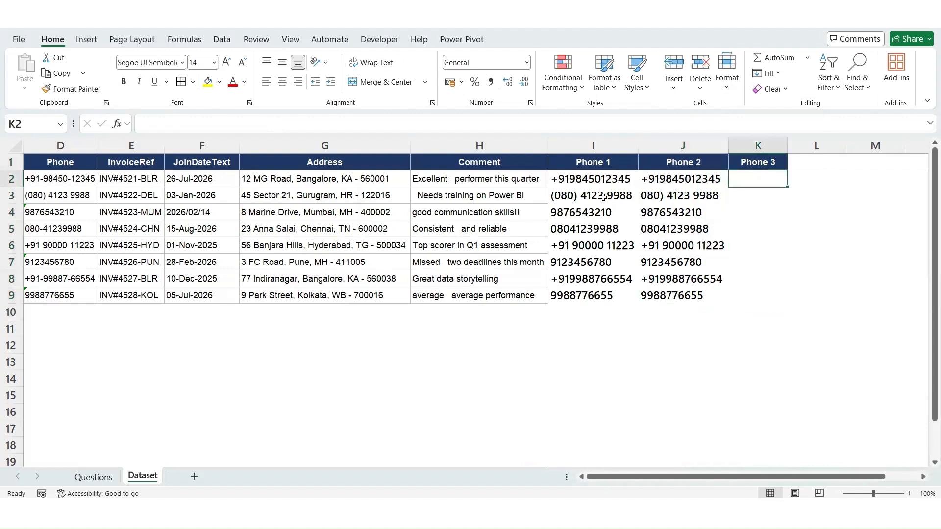
pyautogui.write('=')
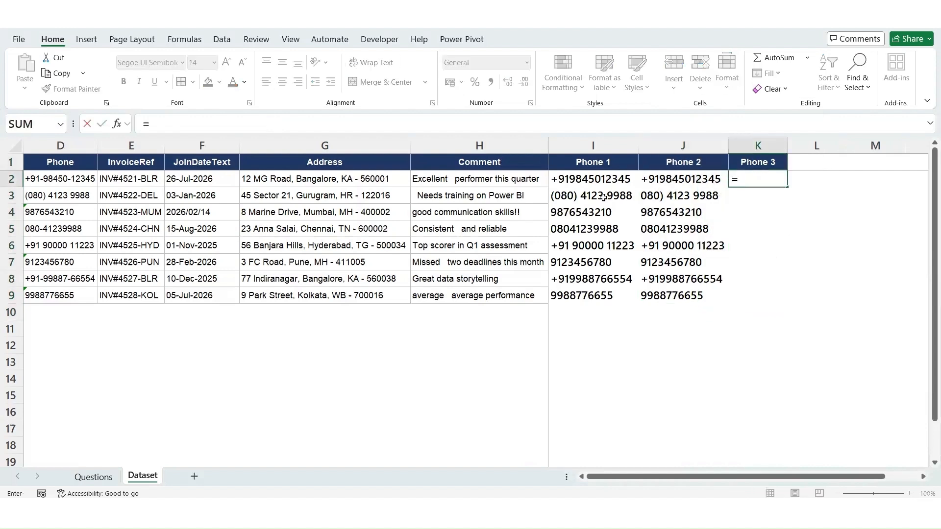
pyautogui.write('sub')
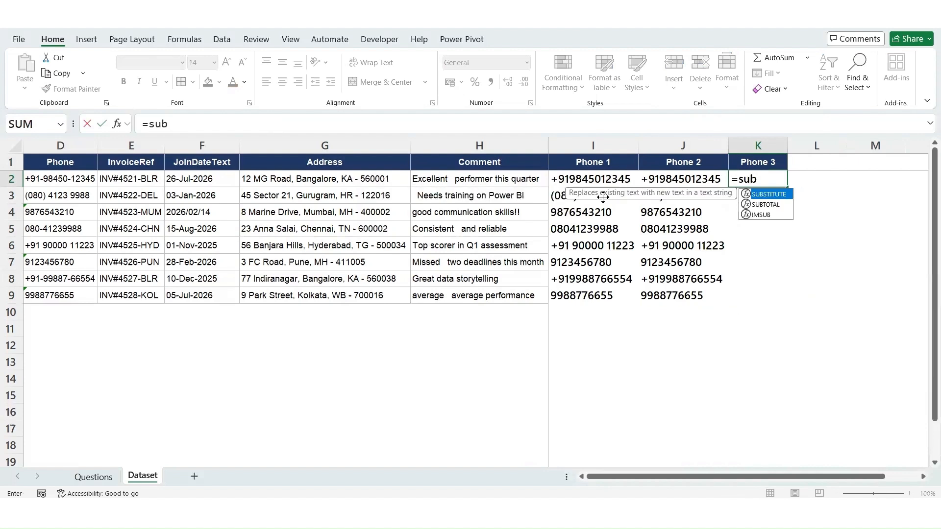
pyautogui.press('Tab')
pyautogui.write('"')
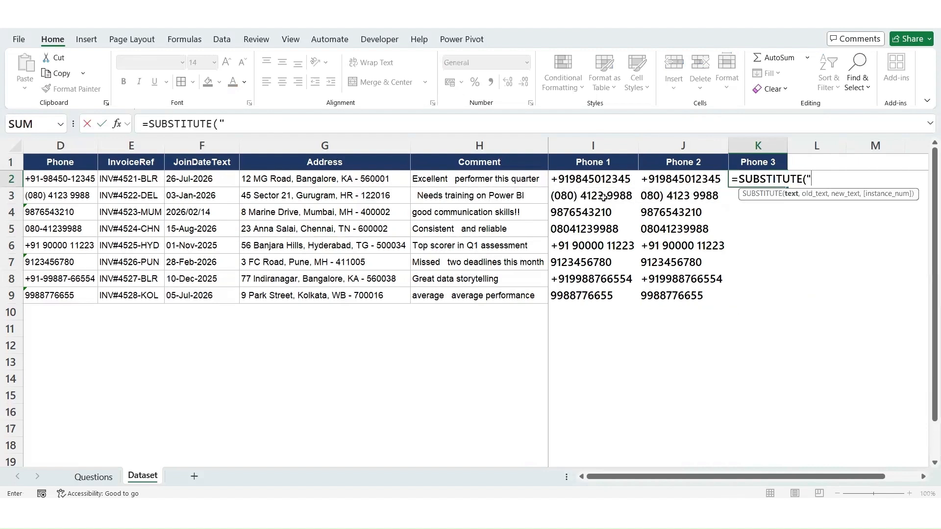
pyautogui.write(')",')
pyautogui.press('Left')
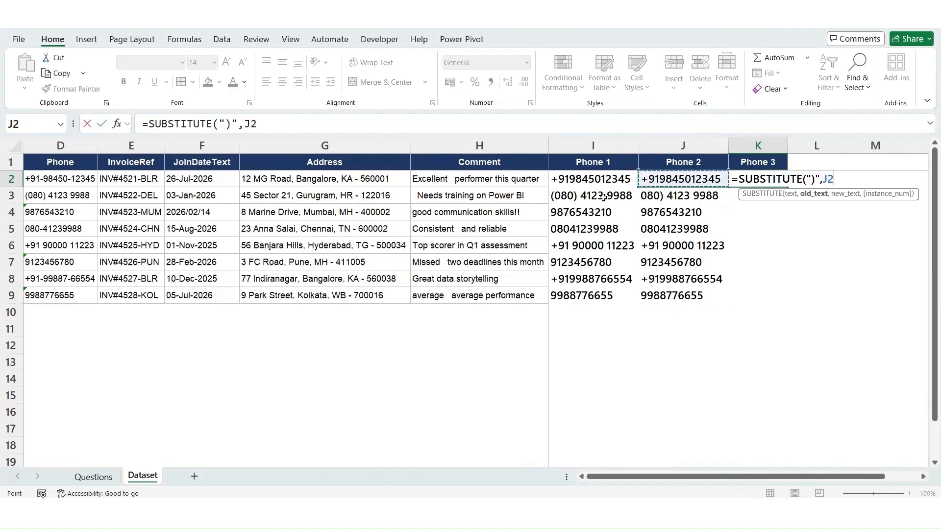
pyautogui.press('BackSpace')
pyautogui.press('BackSpace')
pyautogui.press('BackSpace')
pyautogui.press('BackSpace')
pyautogui.press('BackSpace')
pyautogui.press('BackSpace')
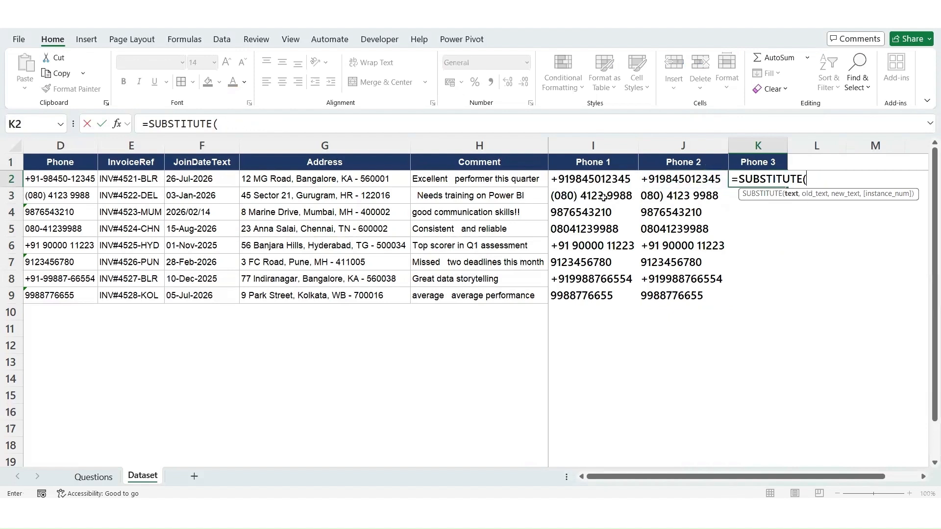
# Complete the formula in K2 as =SUBSTITUTE(J2,")","") to remove closing parentheses from the Phone 2 value.
pyautogui.press('Left')
pyautogui.write(',"')
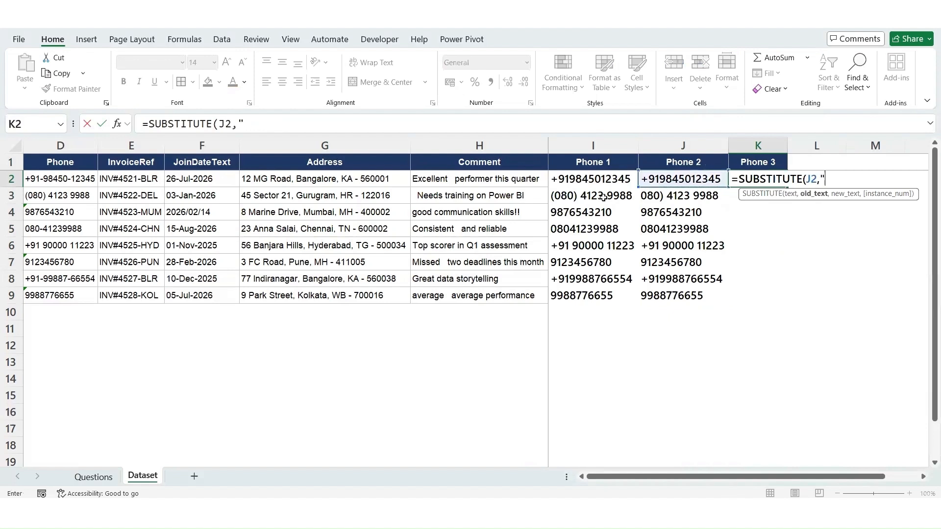
pyautogui.write(')","')
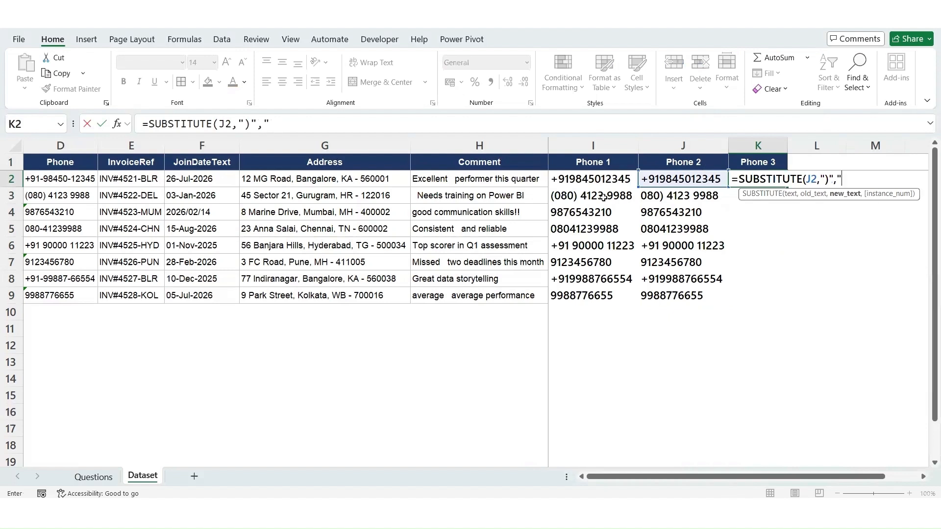
pyautogui.write('")')
pyautogui.press('Return')
# Fill the closing-parenthesis formula from K2 down through K9.
pyautogui.press('Left')
pyautogui.hotkey('ctrl', 'Down')
pyautogui.press('Right')
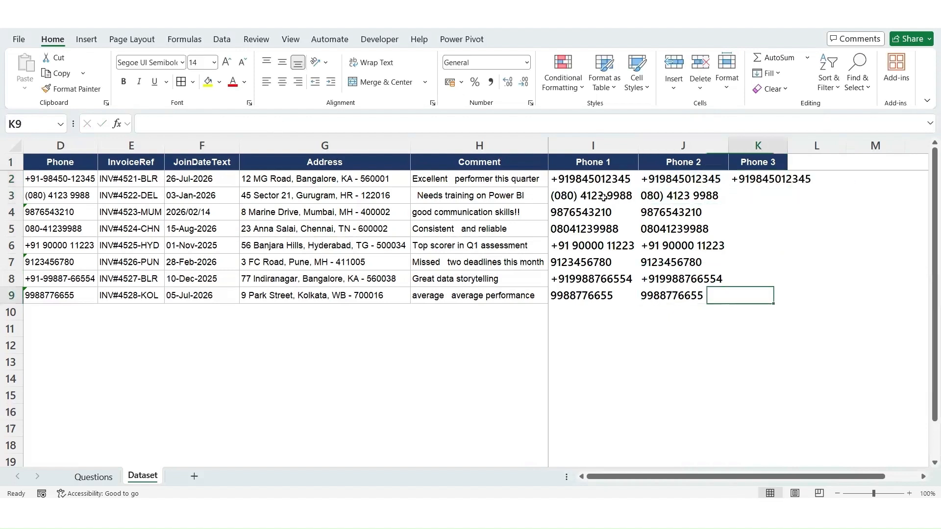
pyautogui.hotkey('ctrl', 'shift', 'Up')
pyautogui.hotkey('ctrl', 'd')
# Examine the row 3 phone entry across the Phone 1, Phone 2 and Phone 3 columns and back towards its source.
pyautogui.press('Up')
pyautogui.press('Up')
pyautogui.press('Up')
pyautogui.press('Up')
pyautogui.press('Up')
pyautogui.press('Up')
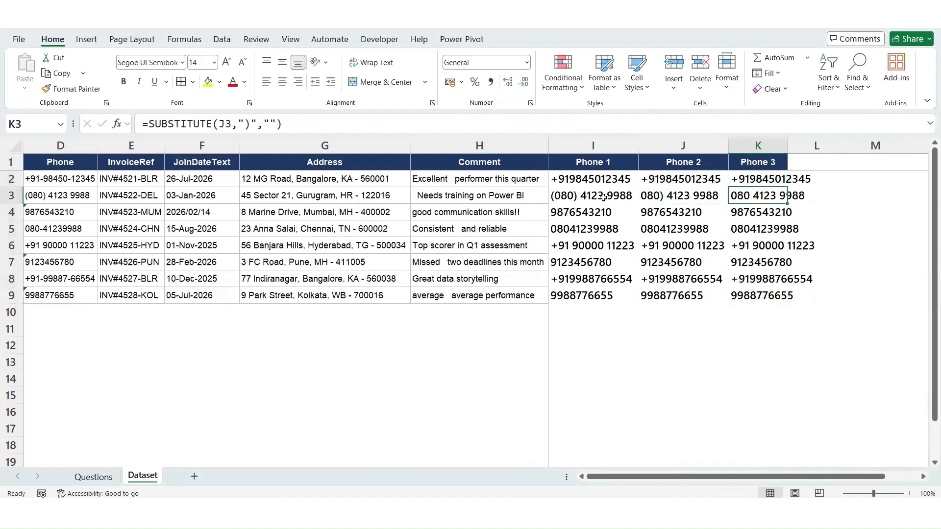
pyautogui.hotkey('shift', 'Left')
pyautogui.hotkey('shift', 'Left')
pyautogui.hotkey('shift', 'Left')
pyautogui.hotkey('shift', 'Right')
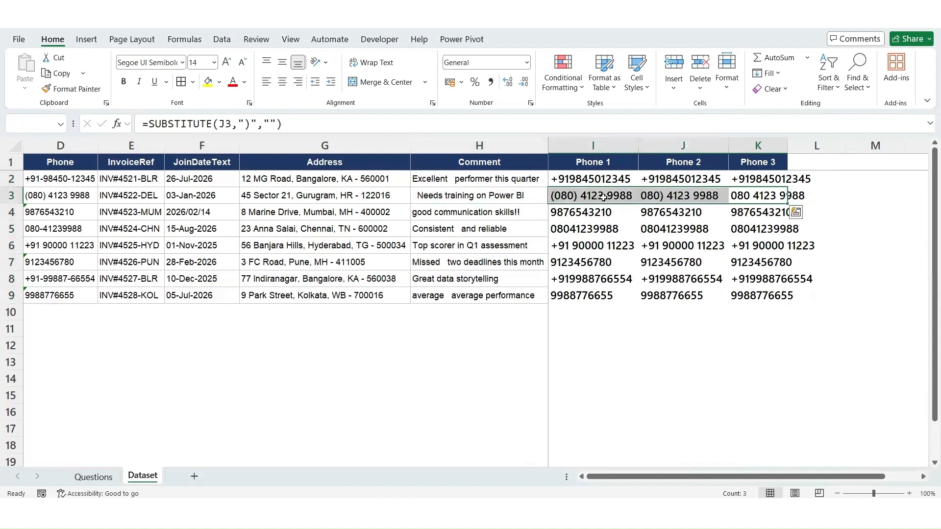
pyautogui.hotkey('shift', 'Left')
pyautogui.hotkey('shift', 'Left')
pyautogui.hotkey('shift', 'Left')
pyautogui.hotkey('shift', 'Left')
pyautogui.hotkey('shift', 'Left')
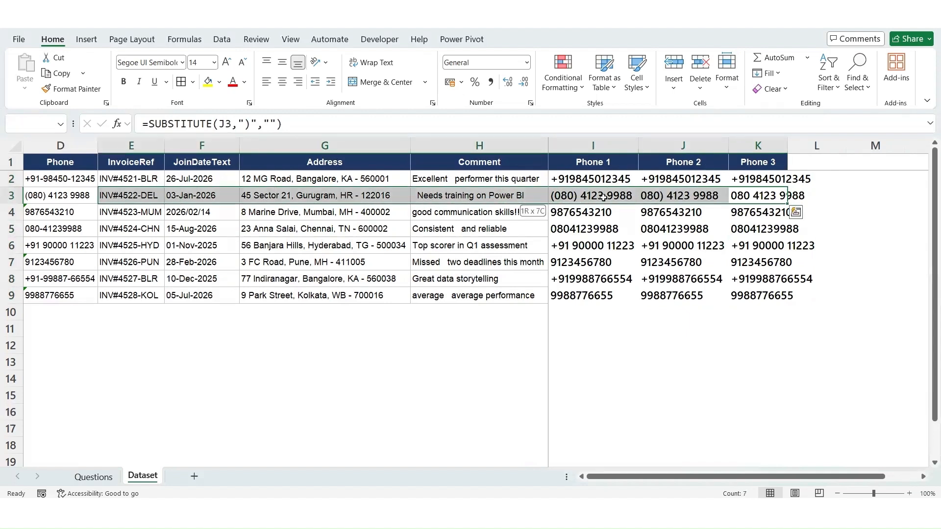
# Add the header "Phone 4" in cell L1.
pyautogui.press('Right')
pyautogui.press('Up')
pyautogui.press('Up')
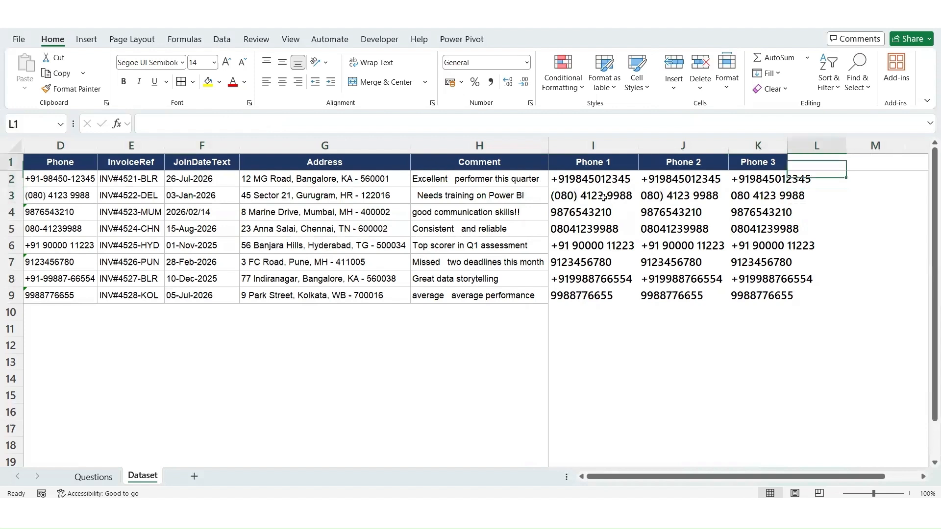
pyautogui.press('Left')
pyautogui.press('Right')
pyautogui.write('Phone 4')
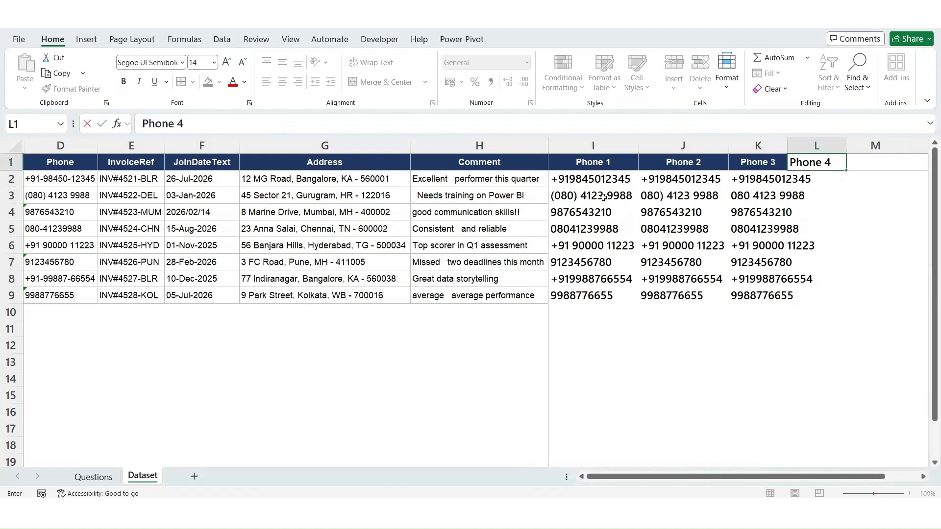
pyautogui.press('Return')
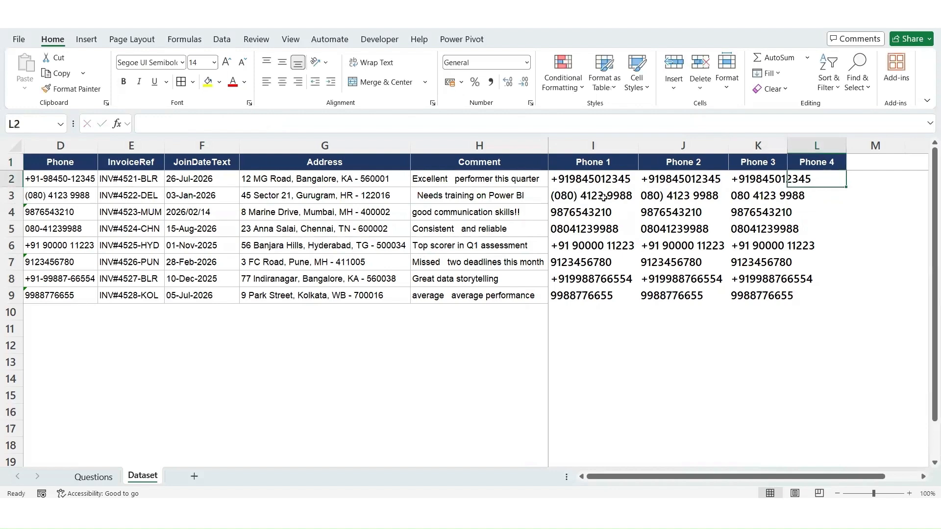
# Enter =SUBSTITUTE(K2," ","") in cell L2 to remove spaces from the Phone 3 value.
pyautogui.write('=')
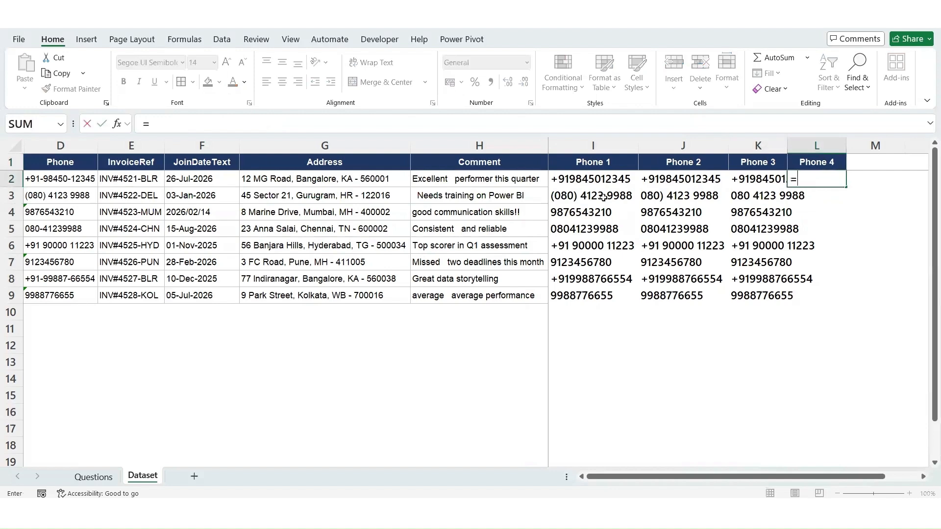
pyautogui.write('sub')
pyautogui.press('Tab')
pyautogui.write('"')
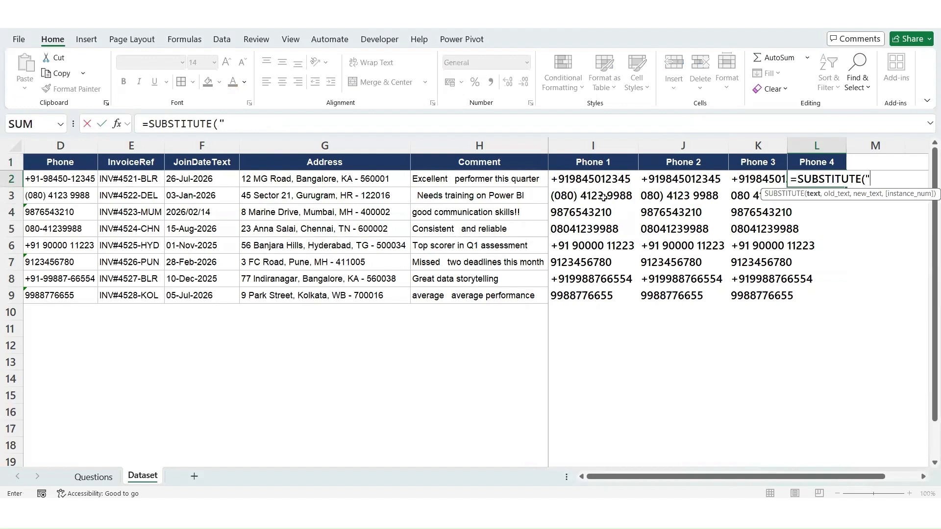
pyautogui.press('BackSpace')
pyautogui.press('Left')
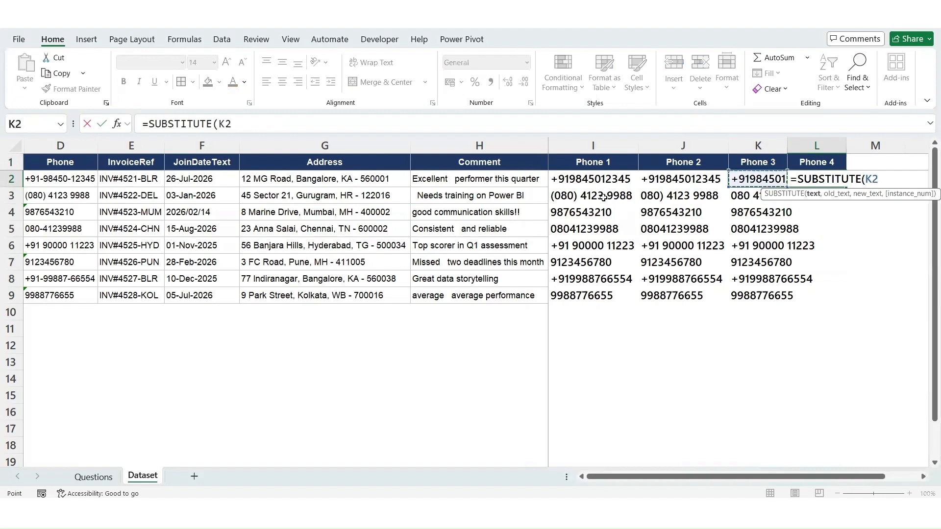
pyautogui.write('," ",""')
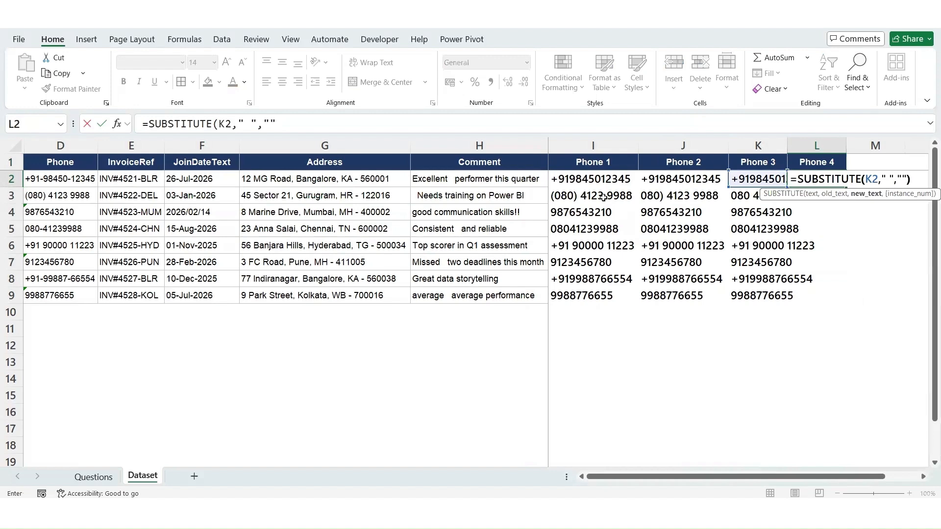
pyautogui.press('Return')
# Fill the space-removal formula from L2 down through L9.
pyautogui.press('Left')
pyautogui.hotkey('ctrl', 'Down')
pyautogui.press('Right')
pyautogui.hotkey('ctrl', 'shift', 'Up')
pyautogui.hotkey('ctrl', 'd')
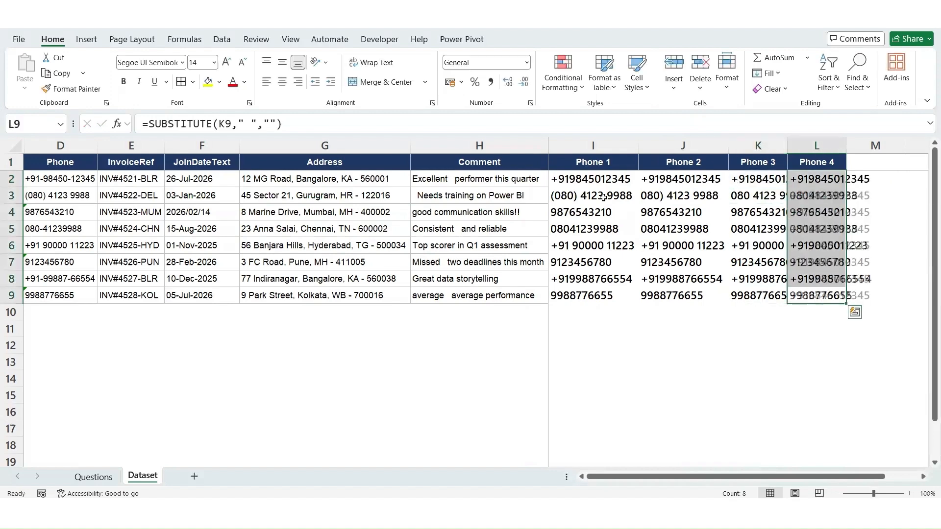
# Autofit the widths of the Phone 4 and Phone 3 columns to their contents.
pyautogui.hotkey('alt', 'h')
pyautogui.press('o')
pyautogui.press('i')
pyautogui.press('Left')
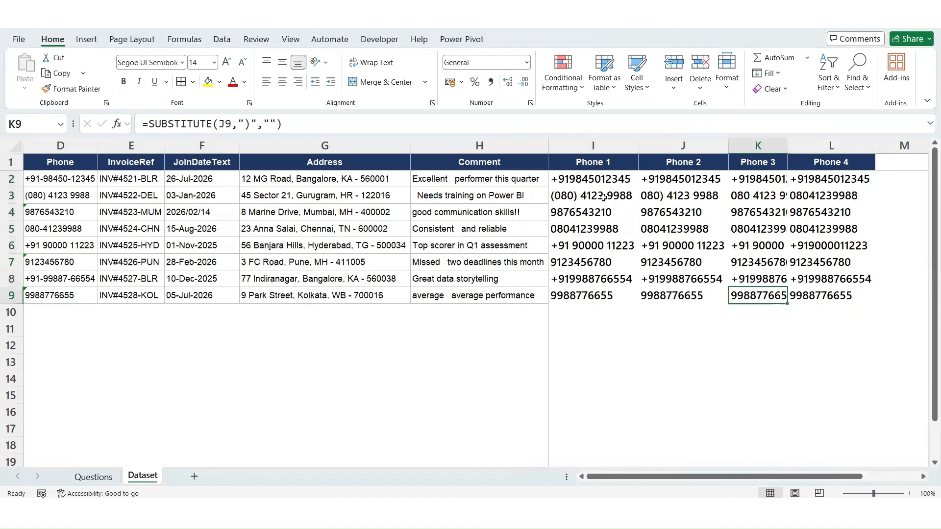
pyautogui.hotkey('ctrl', 'shift', 'Up')
pyautogui.hotkey('alt', 'h')
pyautogui.press('o')
pyautogui.press('i')
# Apply borders to all cells of the Phone 1 to Phone 4 range I1:L9.
pyautogui.press('Right')
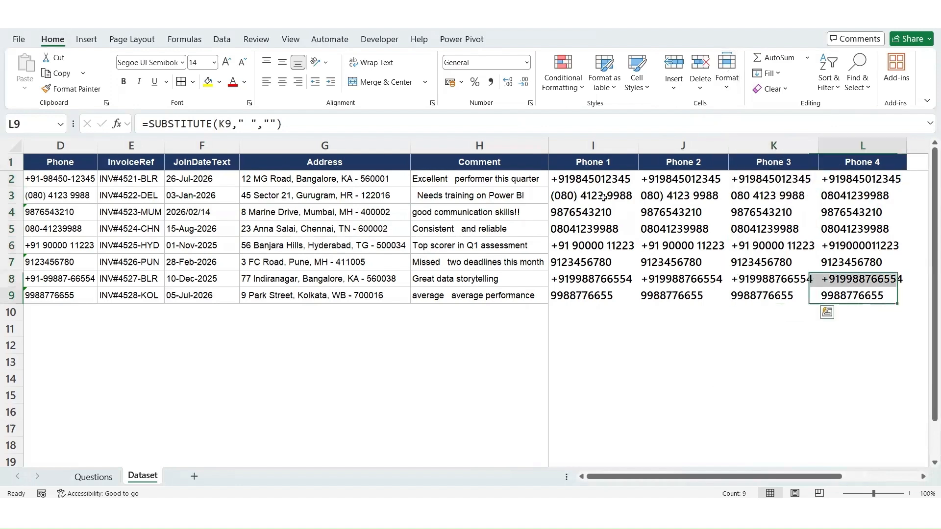
pyautogui.hotkey('ctrl', 'Up')
pyautogui.press('Left')
pyautogui.press('Left')
pyautogui.press('Left')
pyautogui.hotkey('ctrl', 'shift', 'Right')
pyautogui.hotkey('ctrl', 'shift', 'Down')
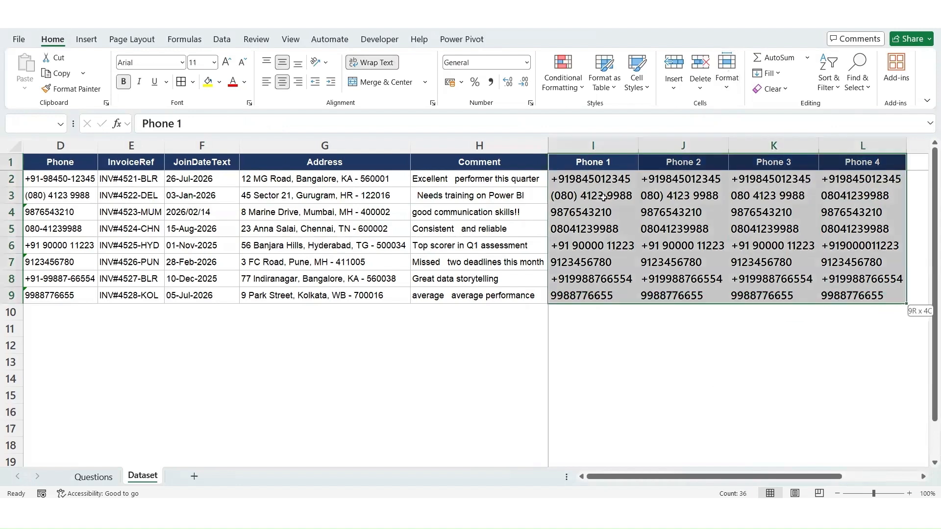
pyautogui.press('Down')
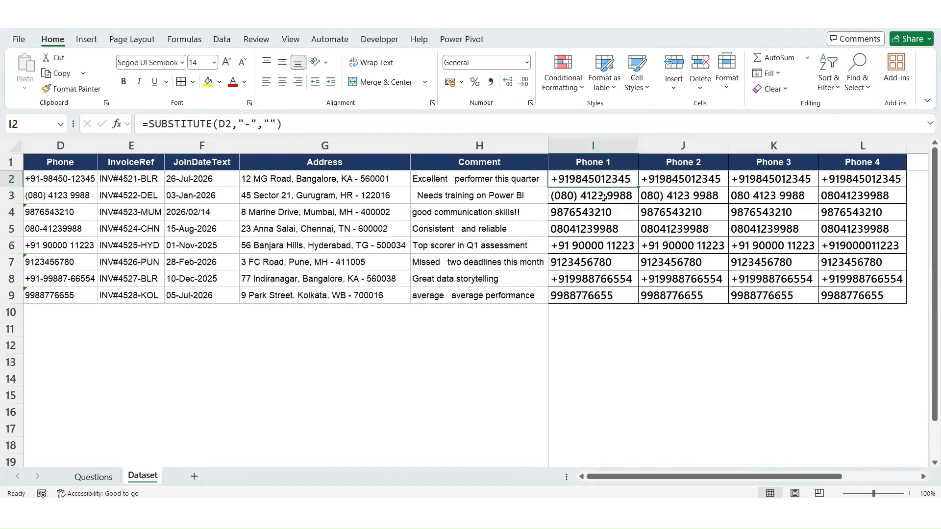
# Add the header "Phone No" in cell M1, just after the Phone 4 column.
pyautogui.press('Up')
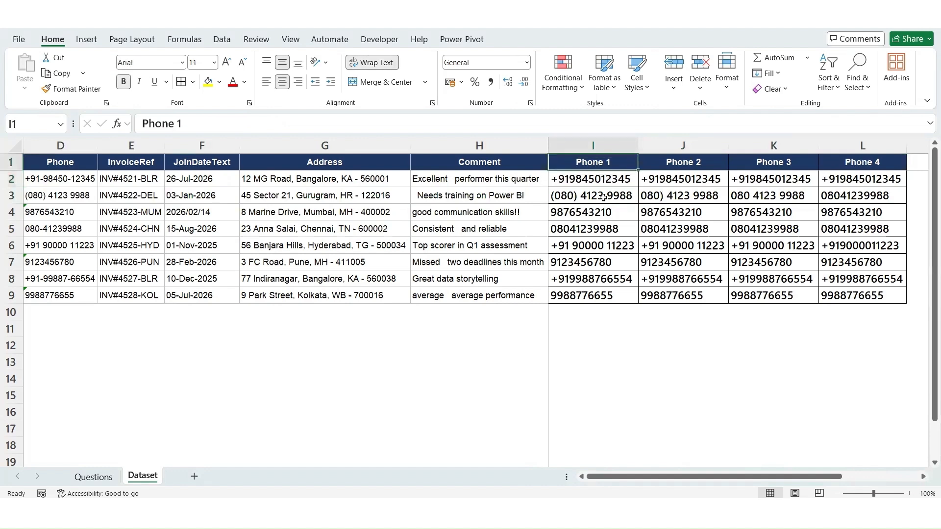
pyautogui.hotkey('ctrl', 'Right')
pyautogui.press('Right')
pyautogui.press('Right')
pyautogui.press('Right')
pyautogui.press('Right')
pyautogui.press('Right')
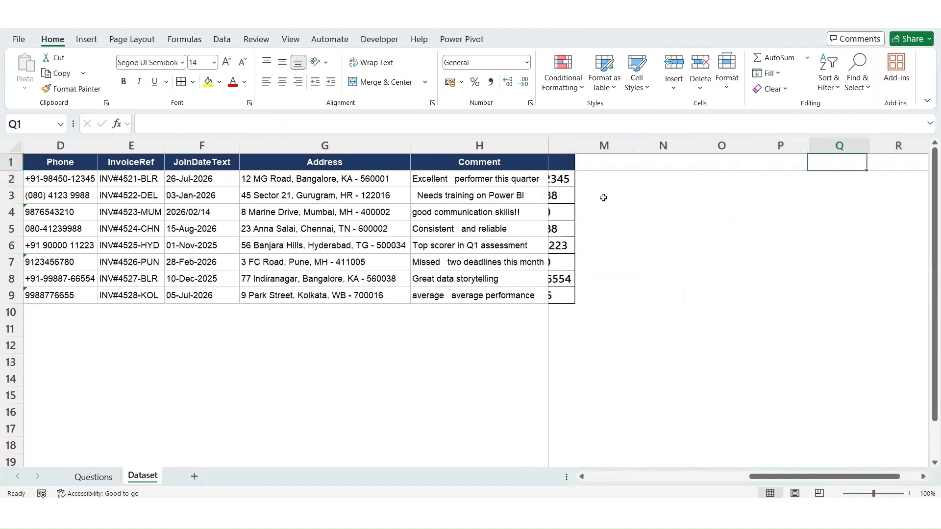
pyautogui.press('Left')
pyautogui.press('Left')
pyautogui.press('Left')
pyautogui.press('Left')
pyautogui.write('Phone')
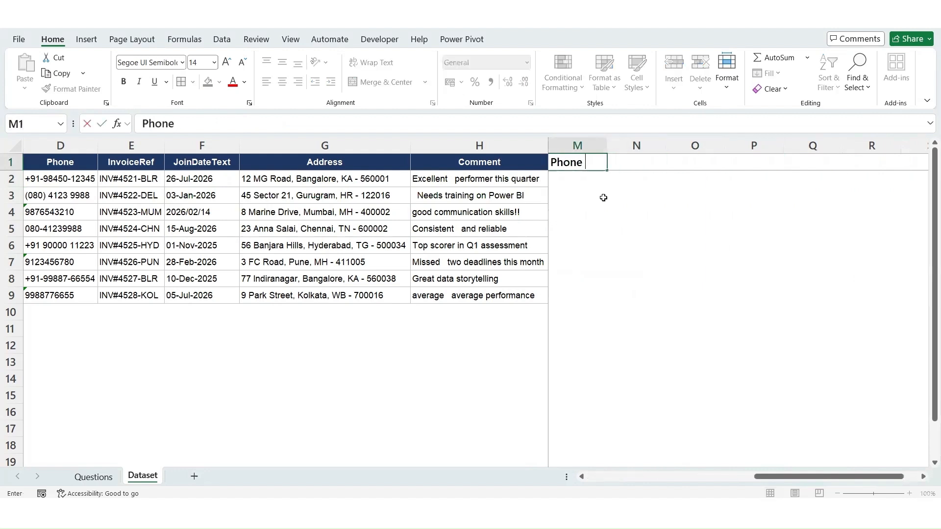
pyautogui.write(' n')
pyautogui.press('BackSpace')
pyautogui.press('BackSpace')
pyautogui.write('No')
pyautogui.press('Return')
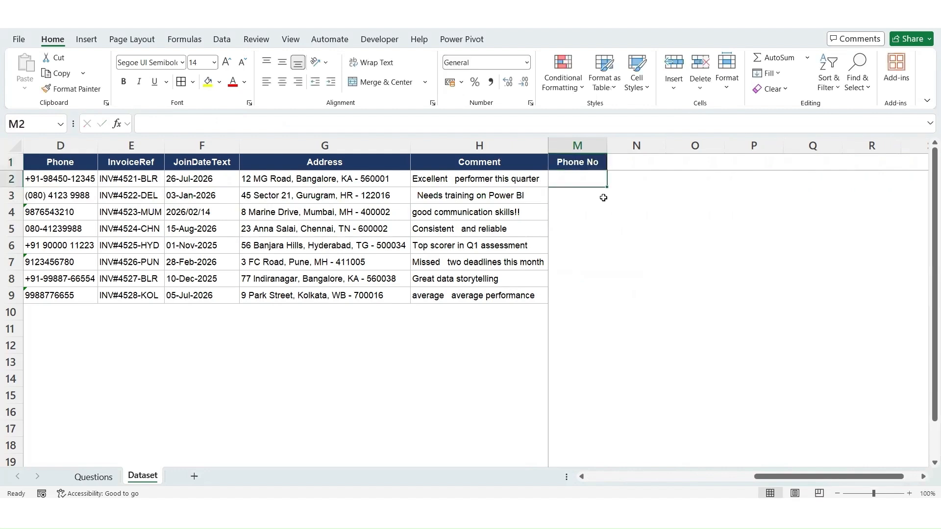
# Enter =SUBSTITUTE(D2,"-","") in cell M2 to remove hyphens from the original phone value.
pyautogui.write('=su')
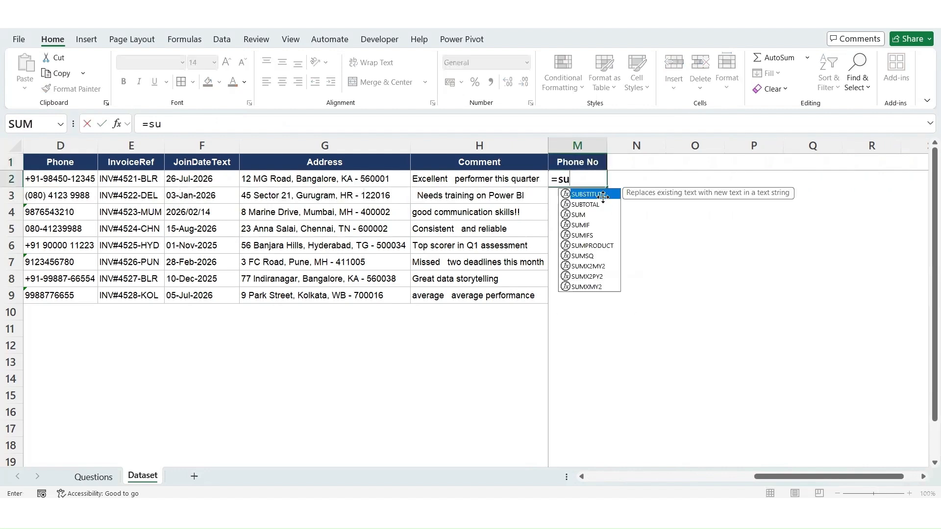
pyautogui.press('Tab')
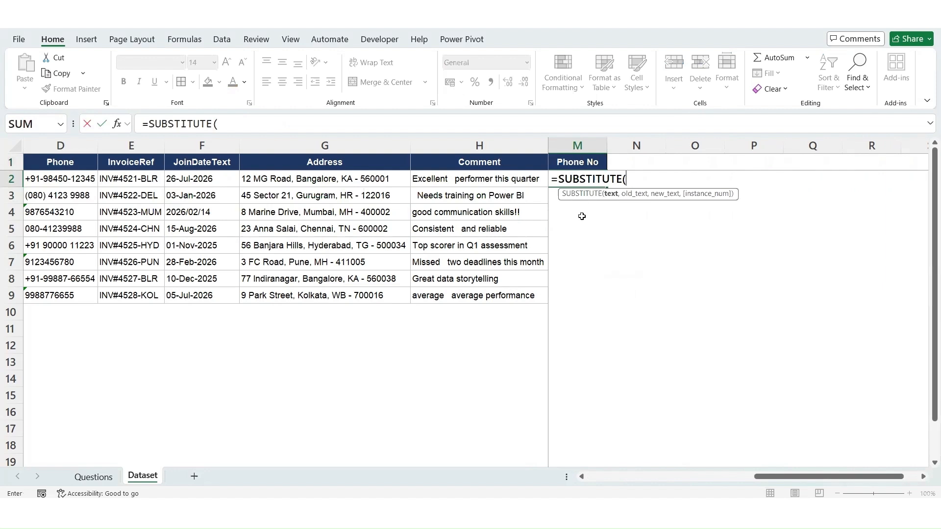
pyautogui.press('Left')
pyautogui.press('Right')
pyautogui.press('Right')
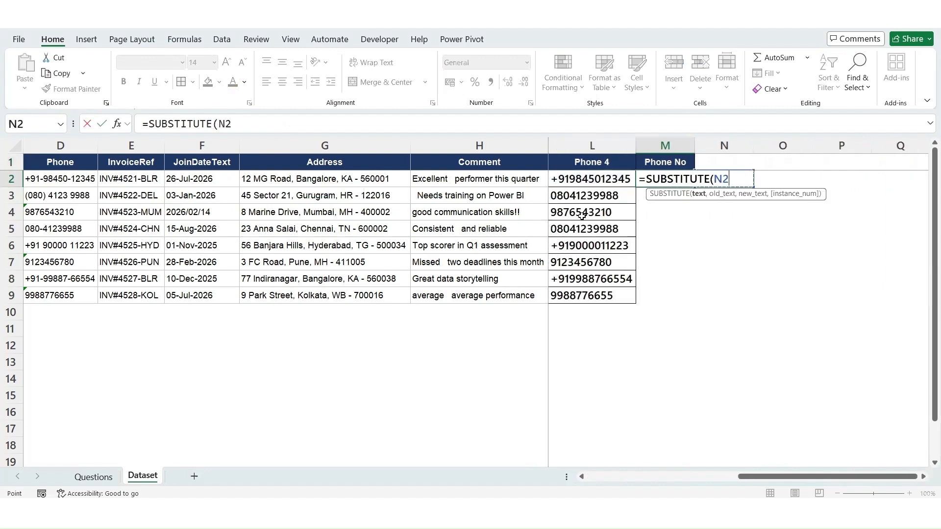
pyautogui.press('BackSpace')
pyautogui.write('d2')
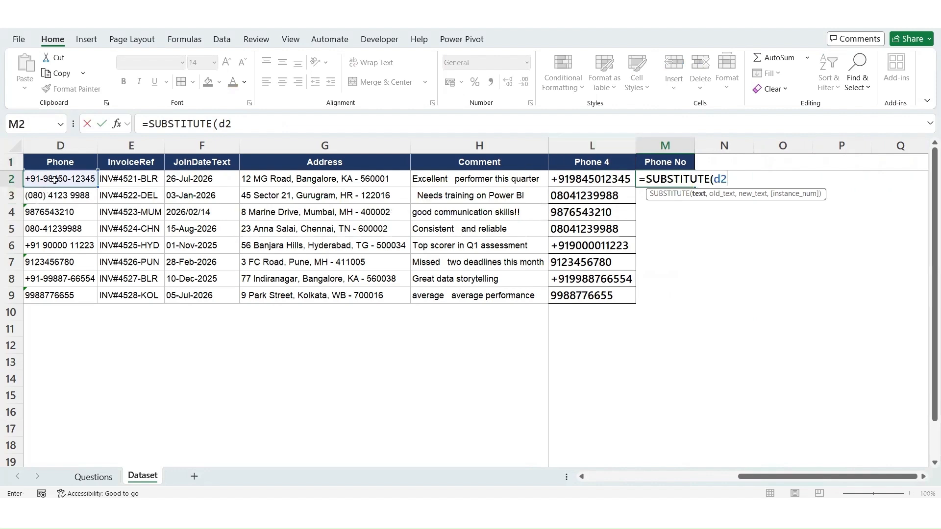
pyautogui.write(',"-",')
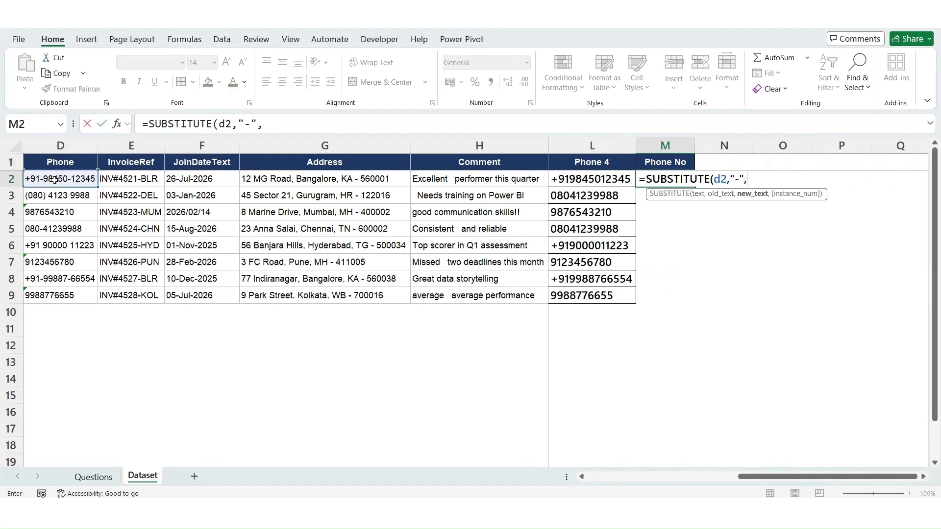
pyautogui.write('"")')
pyautogui.hotkey('ctrl', 'Return')
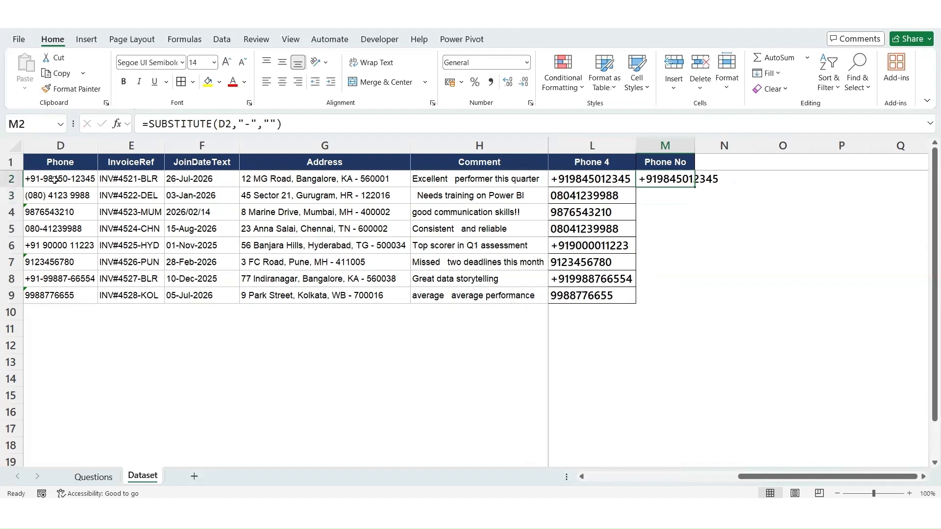
# Nest the M2 formula in a second SUBSTITUTE that removes "(", giving =SUBSTITUTE(SUBSTITUTE(D2,"-",""),"(","").
pyautogui.press('F2')
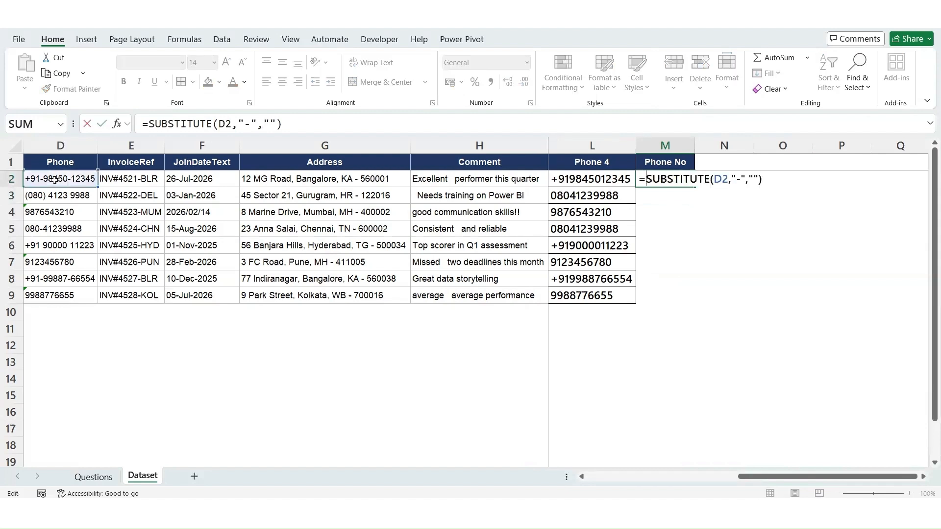
pyautogui.press('Home')
pyautogui.press('Right')
pyautogui.write('sub')
pyautogui.press('Tab')
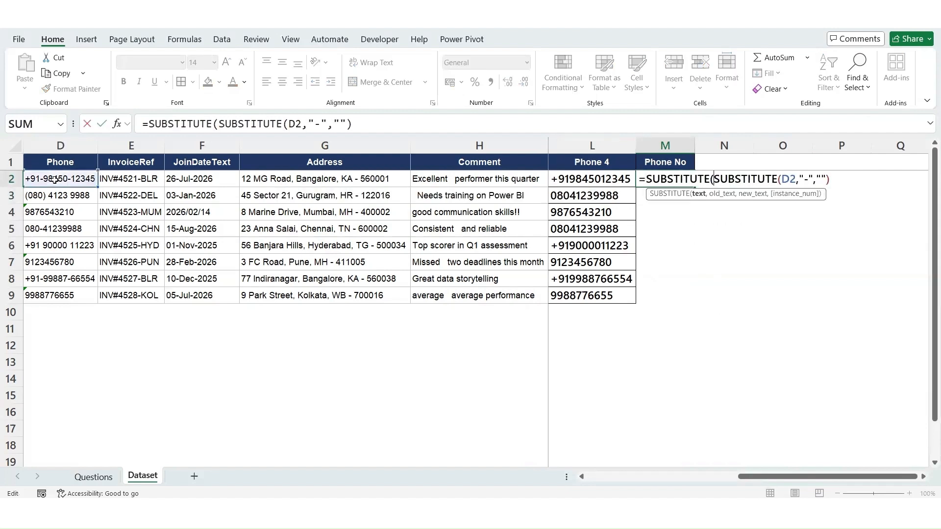
pyautogui.write(',"')
pyautogui.write('(",""')
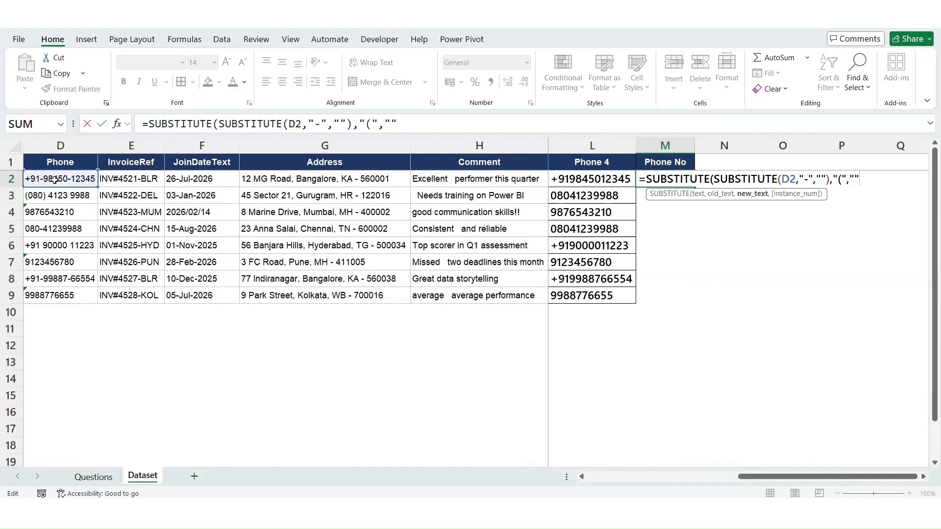
pyautogui.write(')')
pyautogui.hotkey('ctrl', 'Return')
# Nest the M2 formula in a third SUBSTITUTE that removes ")", giving =SUBSTITUTE(SUBSTITUTE(SUBSTITUTE(D2,"-",""),"(",""),")","").
pyautogui.press('F2')
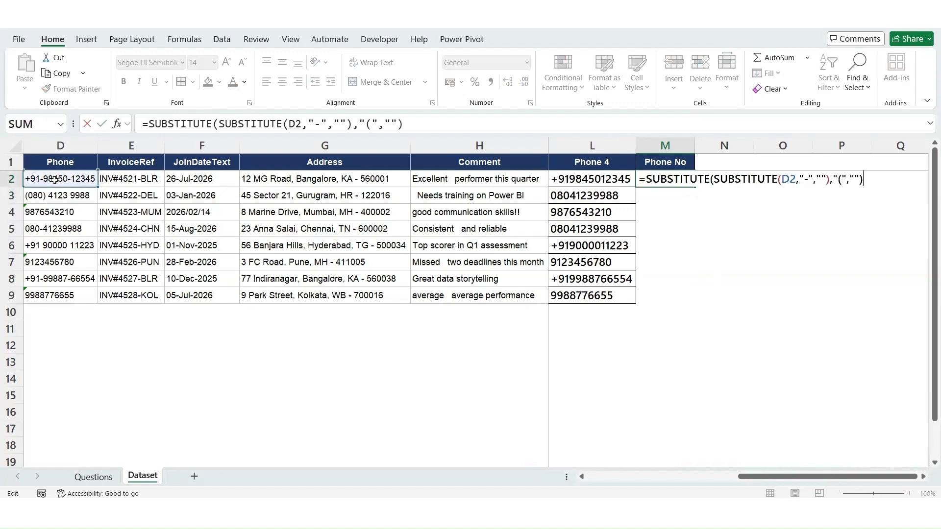
pyautogui.write('sub')
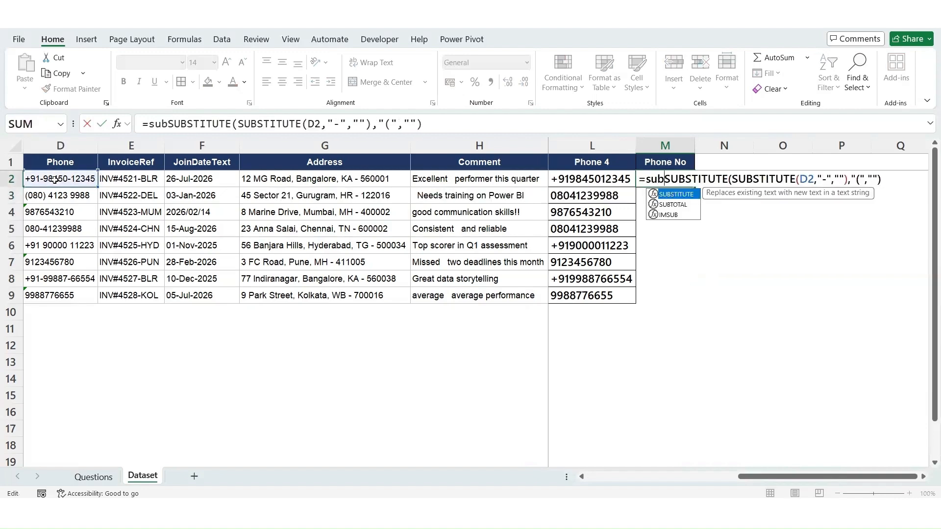
pyautogui.press('Tab')
pyautogui.write(',')
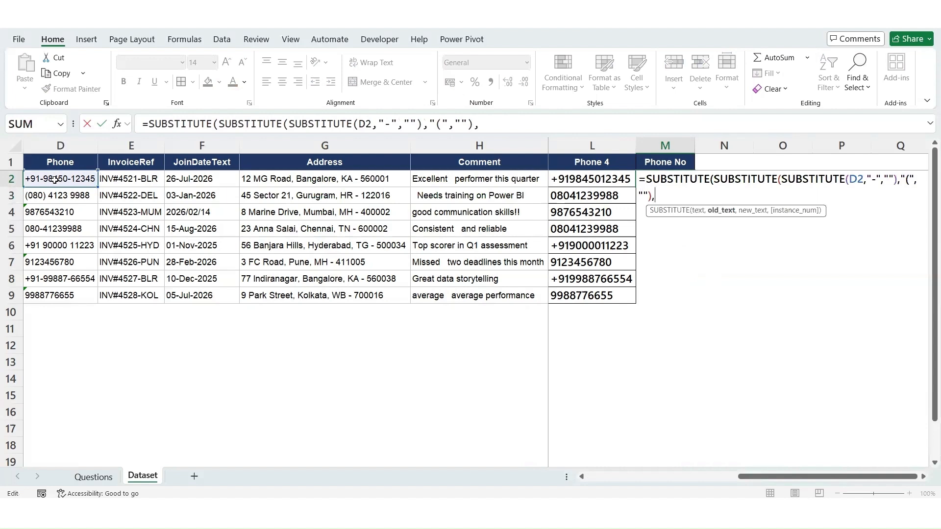
pyautogui.write('")","")')
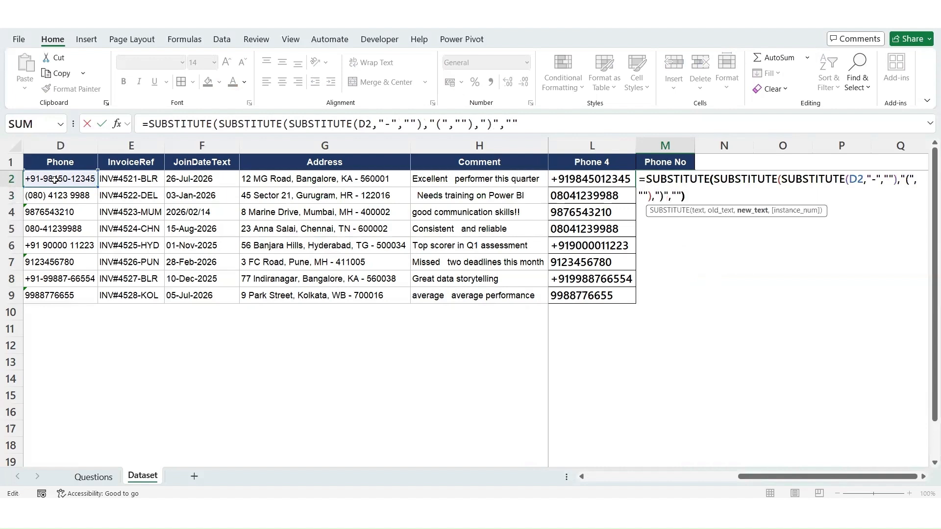
pyautogui.press('Return')
pyautogui.press('Up')
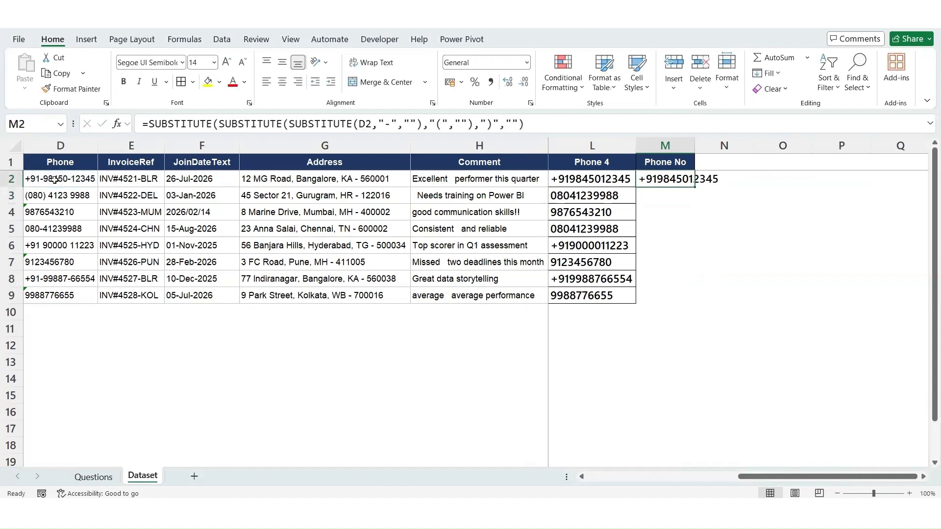
# Nest the M2 formula in a fourth SUBSTITUTE that removes spaces, giving =SUBSTITUTE(SUBSTITUTE(SUBSTITUTE(SUBSTITUTE(D2,"-",""),"(",""),")","")," ","").
pyautogui.press('F2')
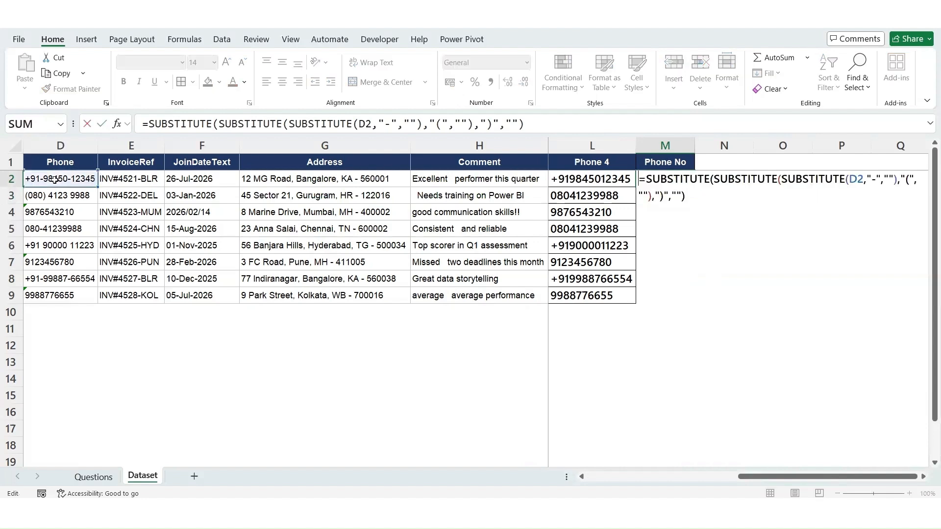
pyautogui.write('s')
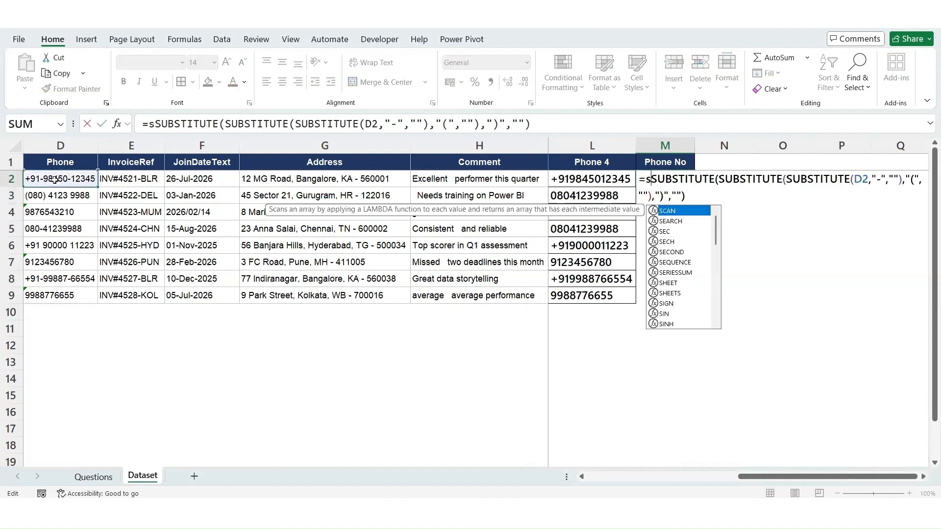
pyautogui.write('ub')
pyautogui.press('Tab')
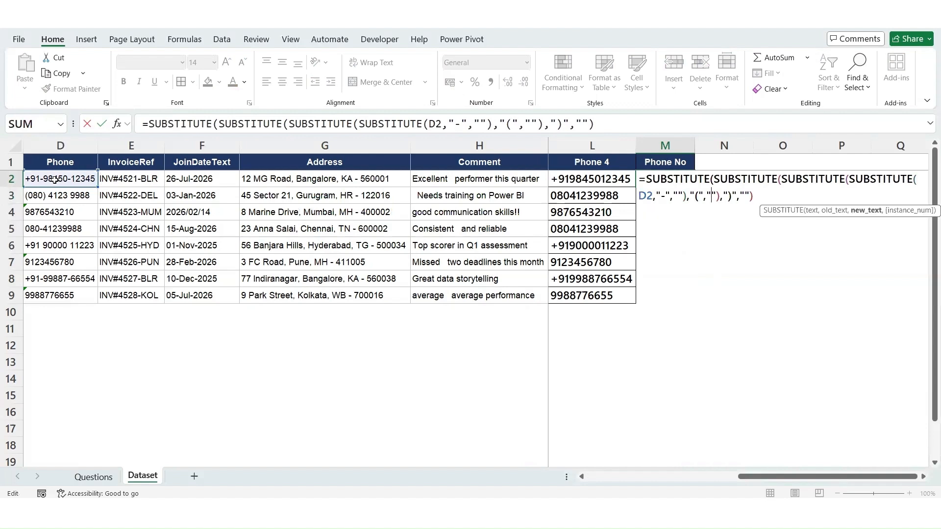
pyautogui.press('End')
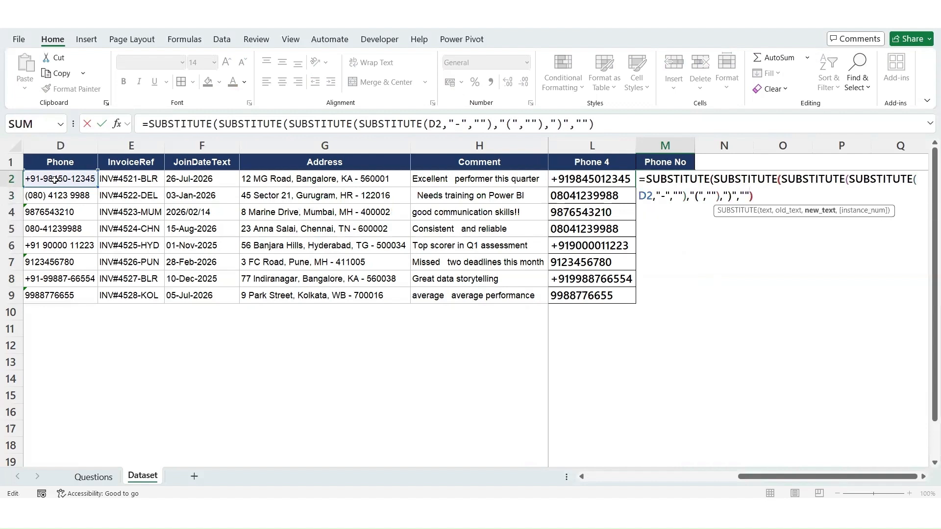
pyautogui.write(',"')
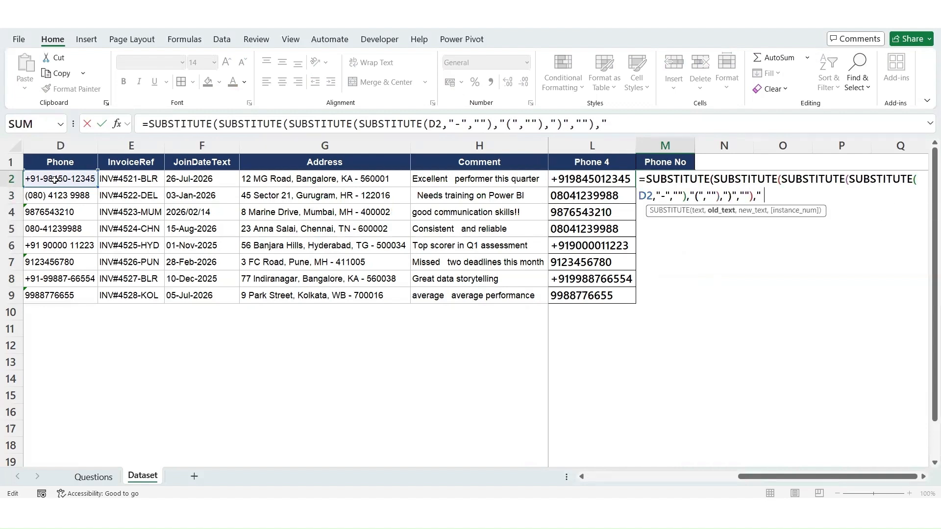
pyautogui.write(' ","")')
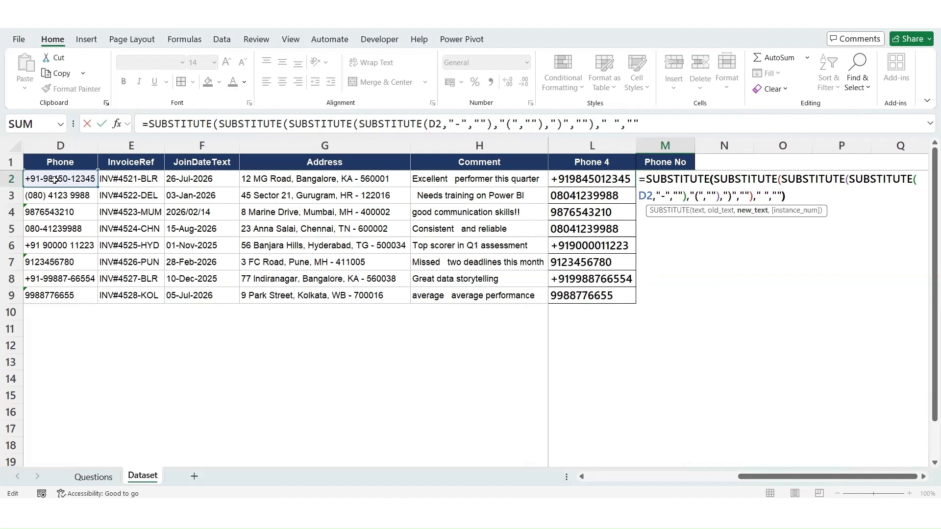
pyautogui.press('Return')
# Fill the nested SUBSTITUTE formula from M2 down the Phone No column to M9.
pyautogui.press('Up')
pyautogui.press('Left')
pyautogui.hotkey('ctrl', 'Down')
pyautogui.press('Right')
pyautogui.hotkey('ctrl', 'shift', 'Up')
pyautogui.hotkey('ctrl', 'd')
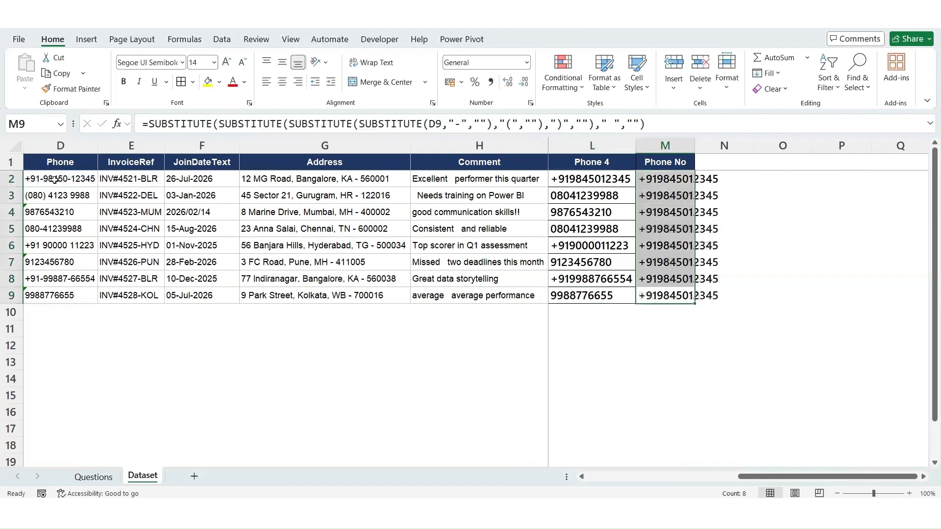
# Autofit the Phone No column's width to the values in M2:M9.
pyautogui.press('Up')
pyautogui.press('Up')
pyautogui.press('Up')
pyautogui.press('Up')
pyautogui.press('Up')
pyautogui.press('Up')
pyautogui.press('Up')
pyautogui.hotkey('ctrl', 'shift', 'Down')
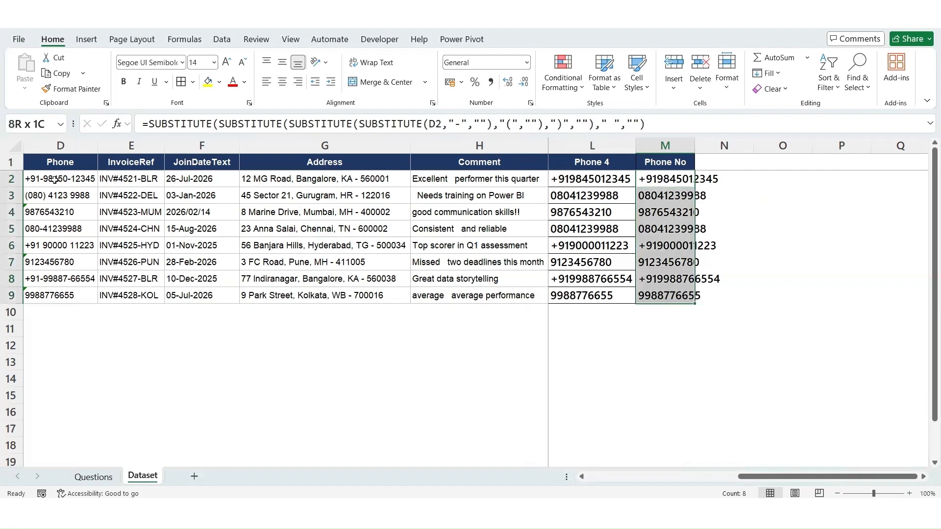
pyautogui.hotkey('alt', 'h')
pyautogui.press('o')
pyautogui.press('i')
pyautogui.press('Up')
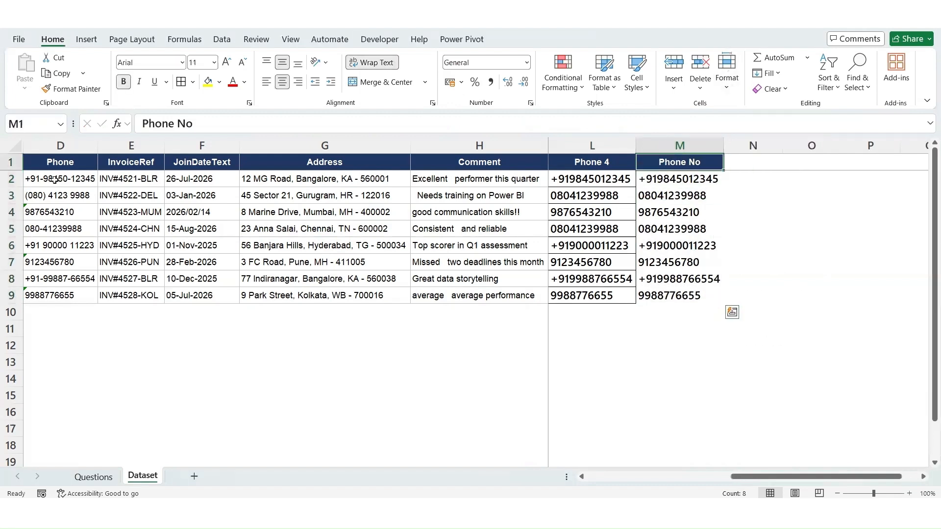
pyautogui.press('Down')
pyautogui.press('Right')
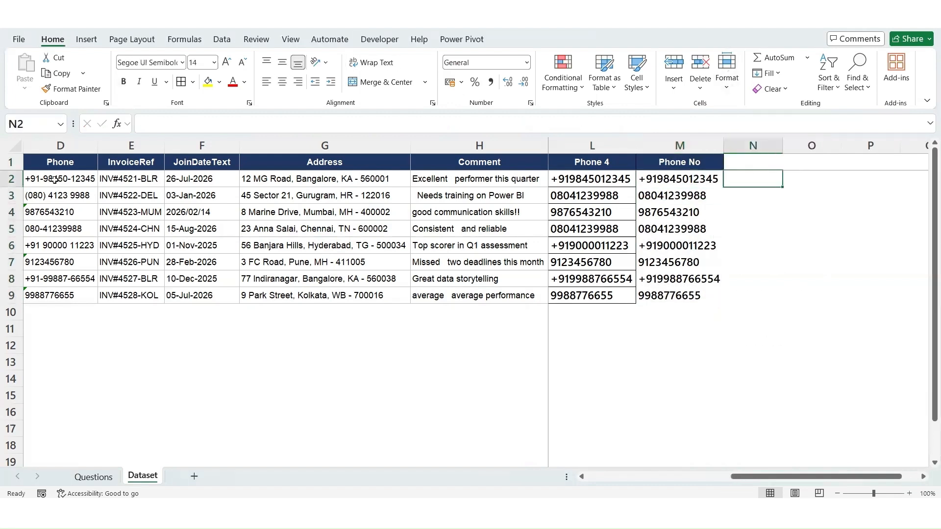
pyautogui.write('=sub')
pyautogui.press('Tab')
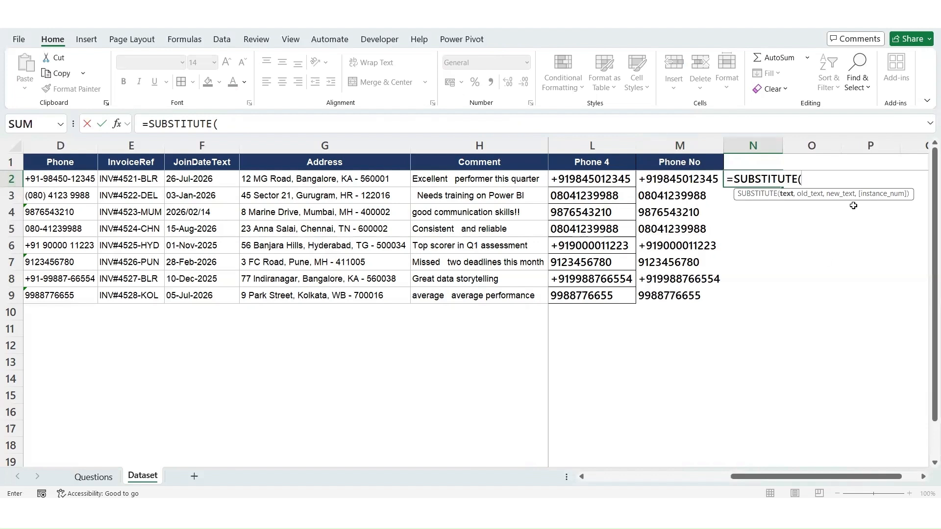
pyautogui.write('""')
pyautogui.press('Escape')
# Apply borders to all cells of the Phone No column range M1:M9.
pyautogui.press('Left')
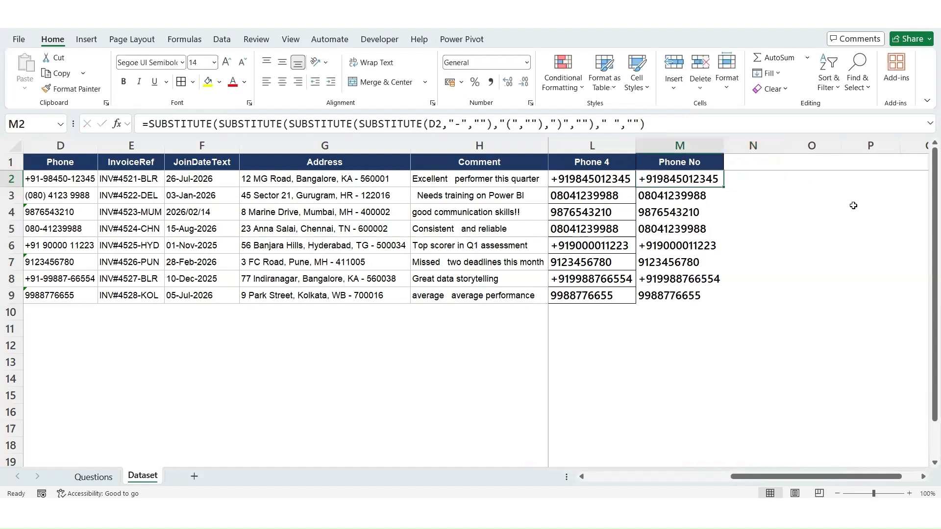
pyautogui.hotkey('ctrl', 'Up')
pyautogui.hotkey('ctrl', 'shift', 'Down')
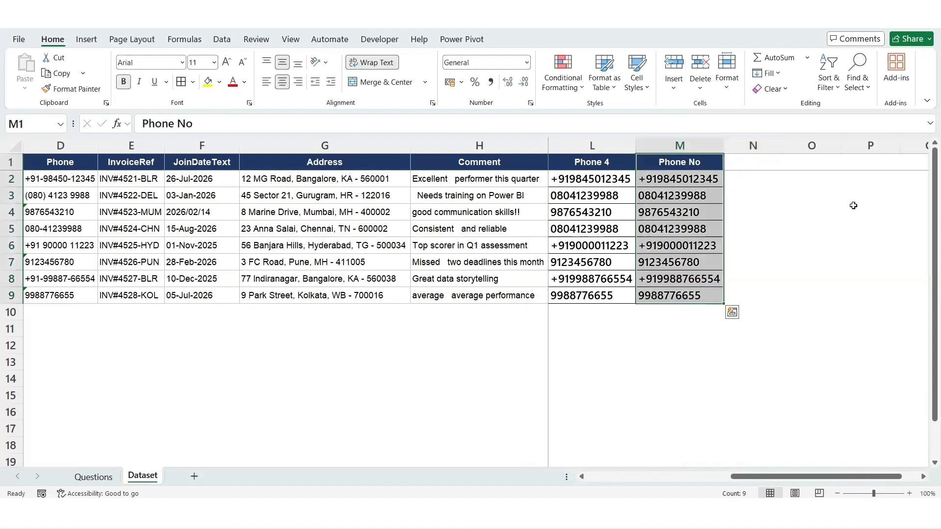
pyautogui.press('Down')
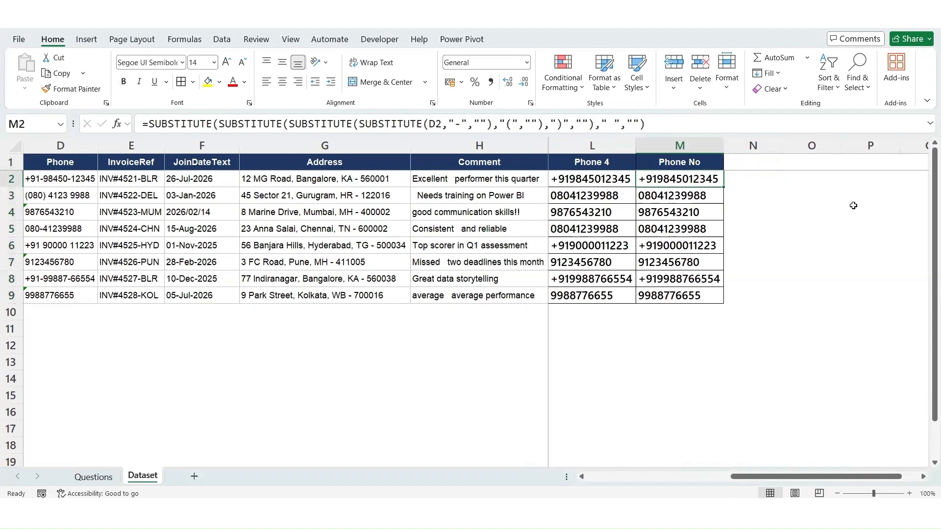
# Check the invoice number task on the Questions sheet and add the header "Invoice" in cell N1 of the Dataset sheet.
pyautogui.hotkey('ctrl', 'pageup')
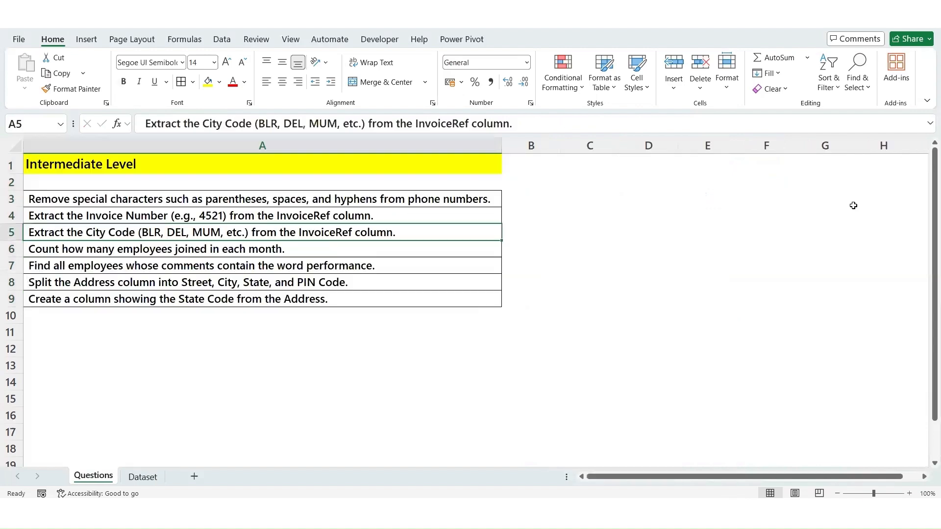
pyautogui.press('Up')
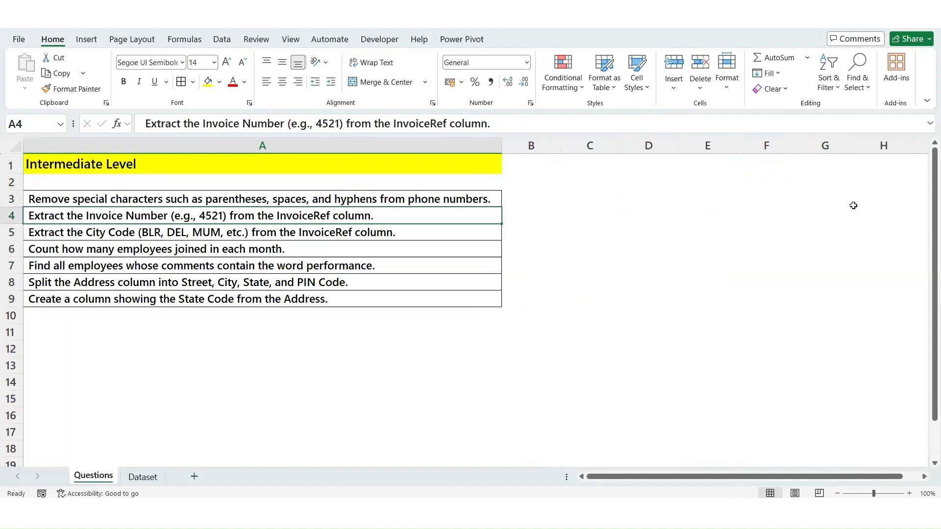
pyautogui.hotkey('ctrl', 'pagedown')
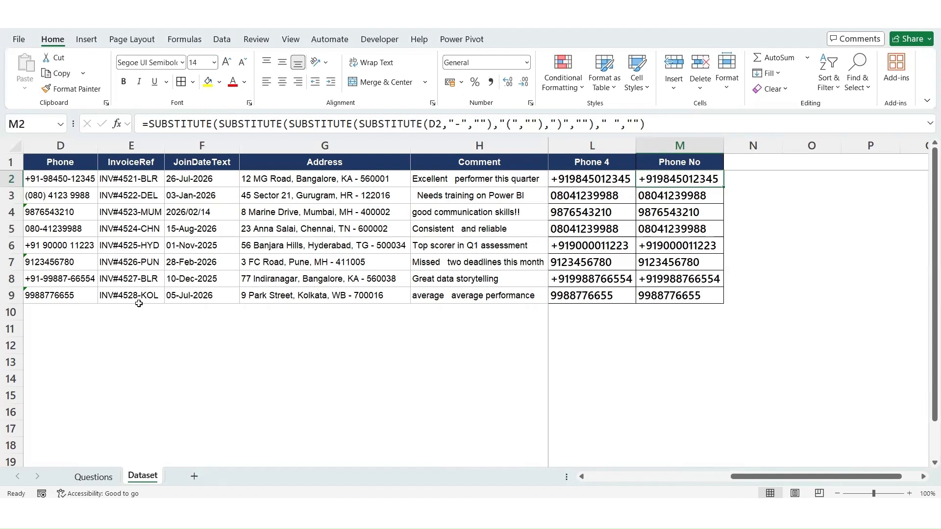
pyautogui.press('Up')
pyautogui.press('Right')
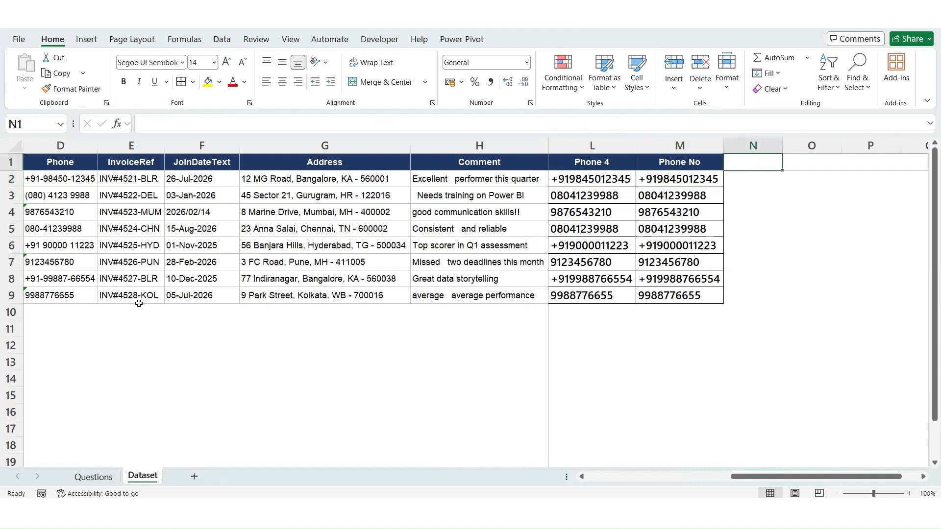
pyautogui.write('In')
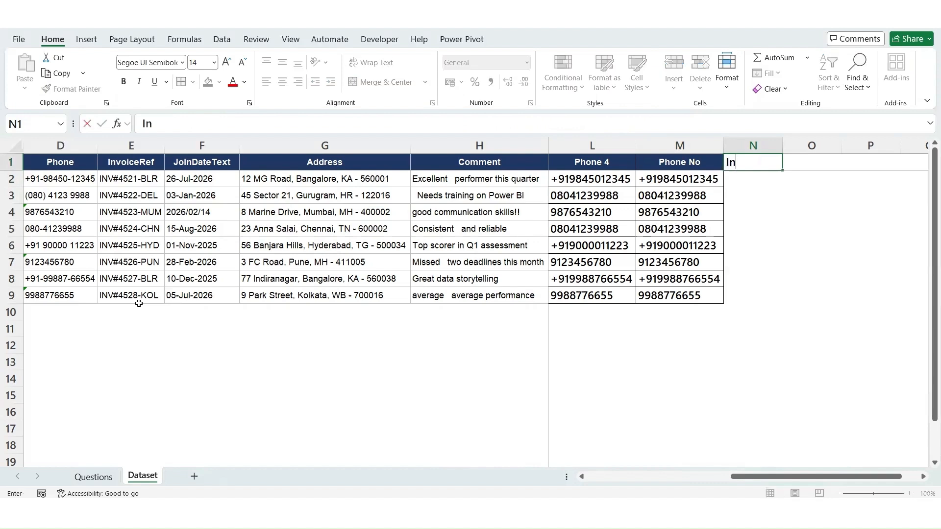
pyautogui.write('voice')
pyautogui.press('Return')
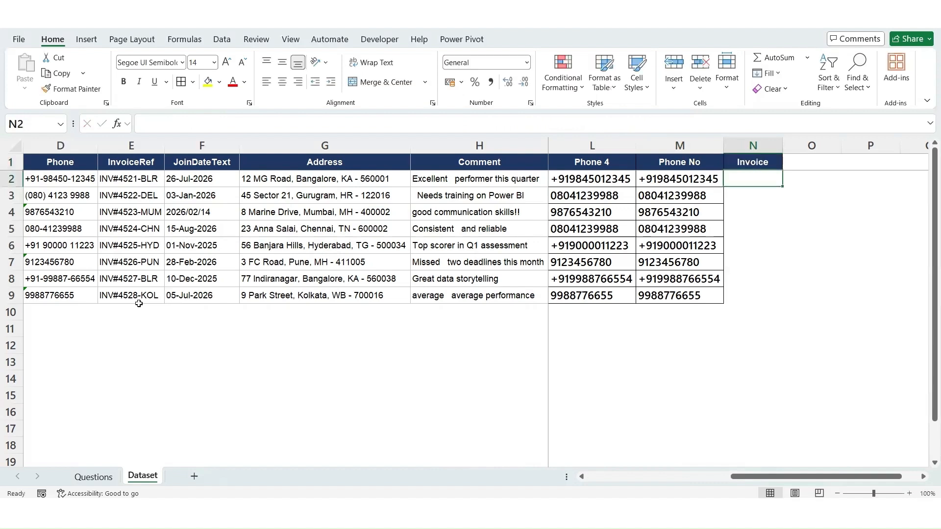
# Enter =MID(E2,5,4) in cell N2 to extract the four-digit invoice number from the InvoiceRef value.
pyautogui.write('=')
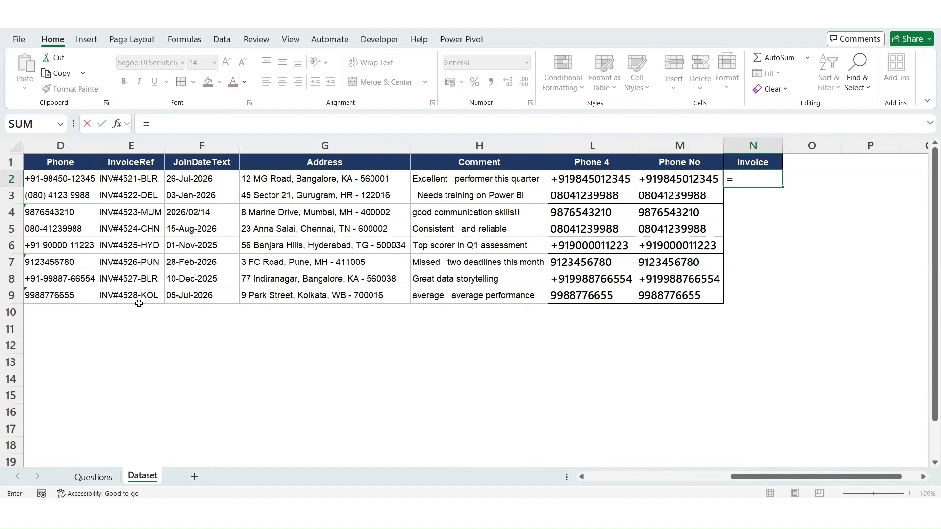
pyautogui.write('mi')
pyautogui.press('Tab')
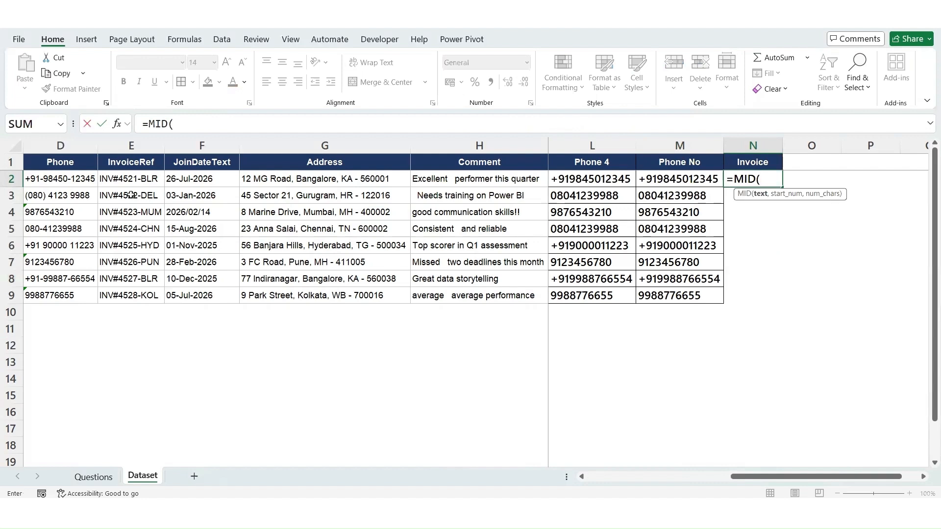
pyautogui.click(127, 180)
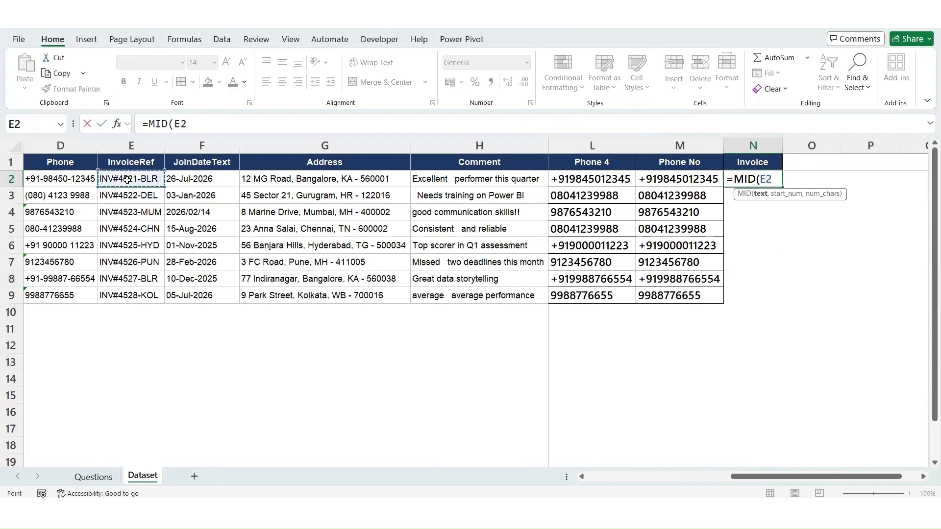
pyautogui.write(',')
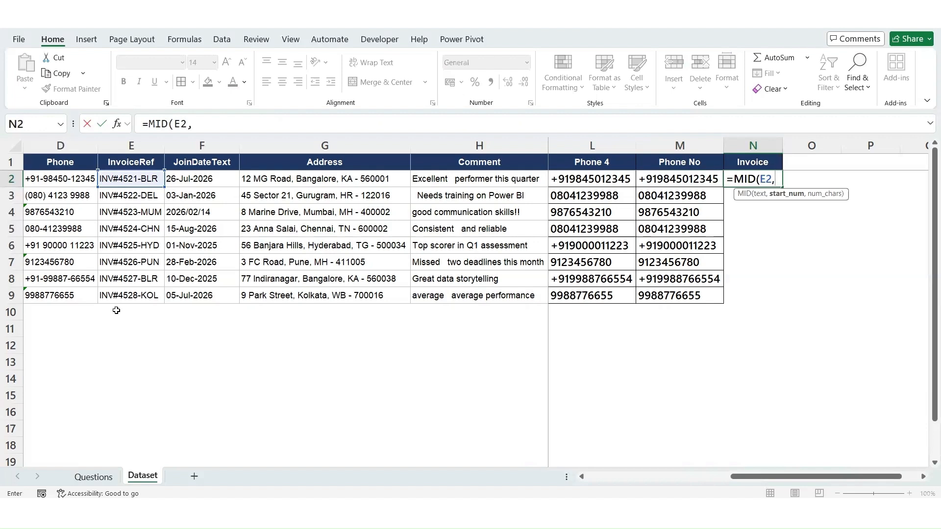
pyautogui.write('5,4')
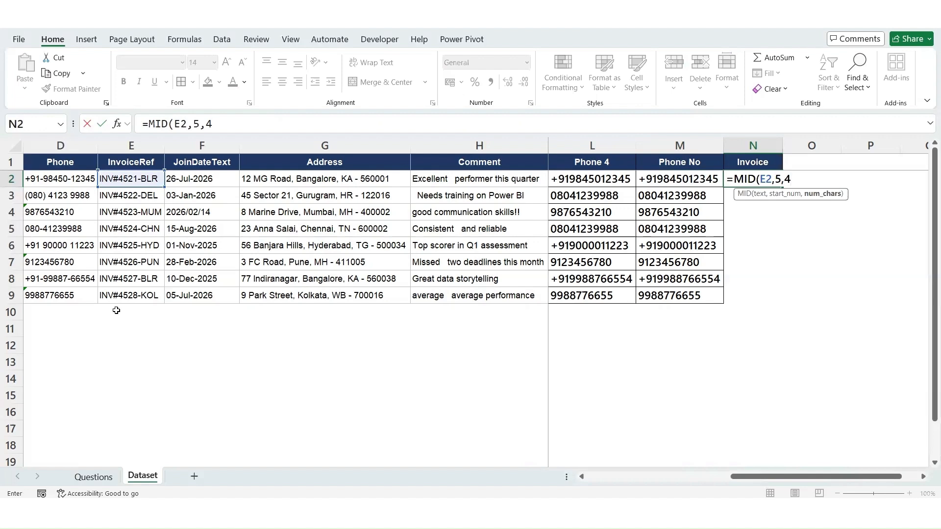
pyautogui.write(')')
pyautogui.press('Return')
# Fill the MID formula from N2 down the Invoice column to N9.
pyautogui.press('Left')
pyautogui.hotkey('ctrl', 'Down')
pyautogui.press('Right')
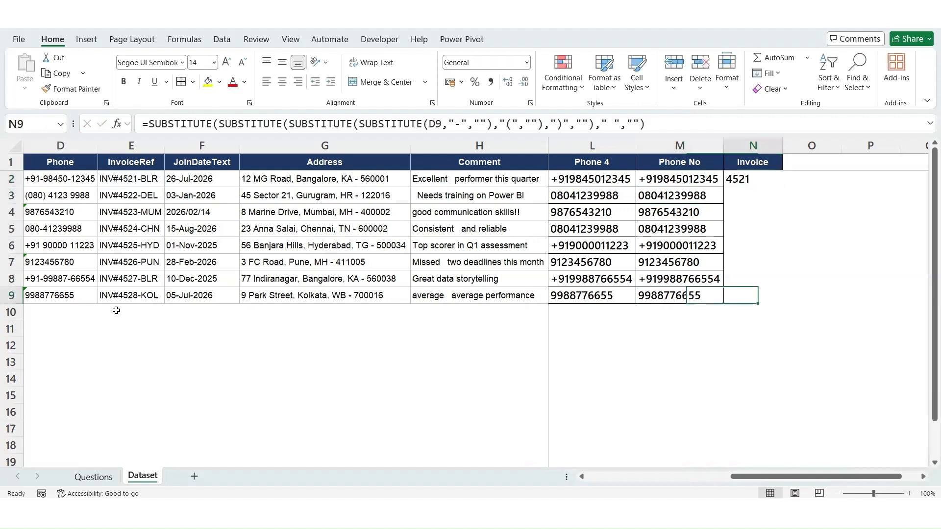
pyautogui.hotkey('ctrl', 'shift', 'Up')
pyautogui.hotkey('ctrl', 'd')
pyautogui.hotkey('ctrl', 'Up')
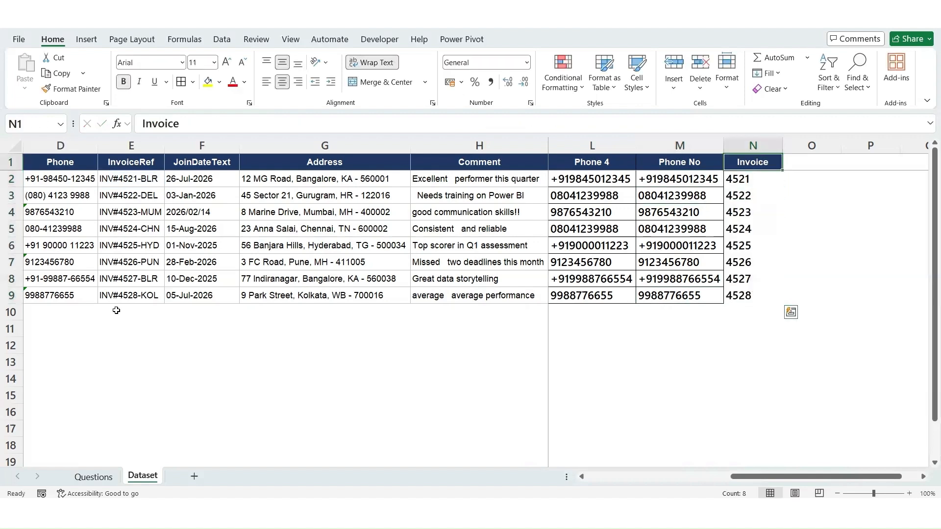
# Review the MID formula in cell N2 and select O1, the empty header cell after Invoice.
pyautogui.press('Down')
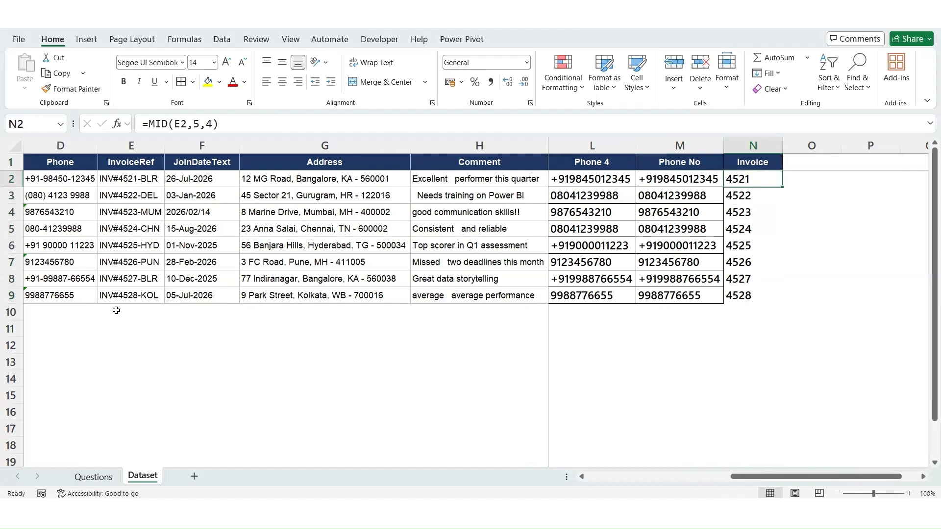
pyautogui.press('F2')
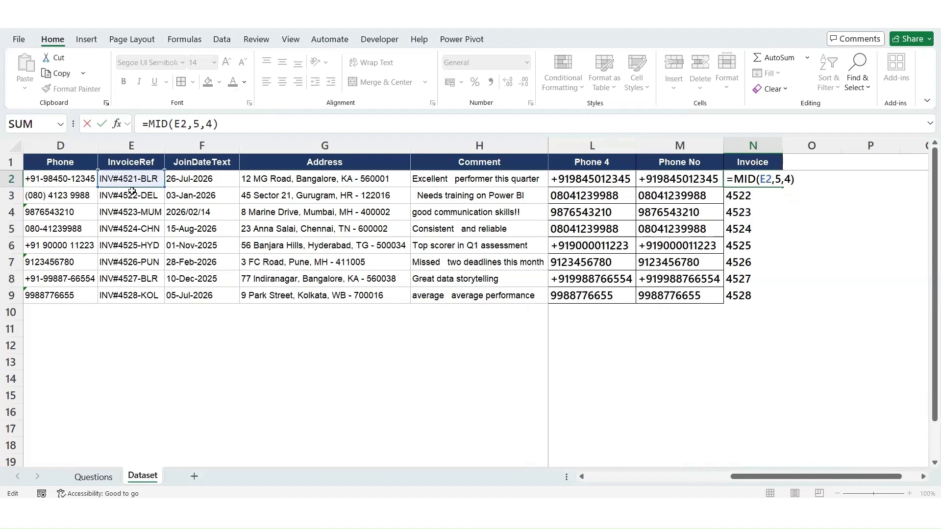
pyautogui.hotkey('ctrl', 'Return')
pyautogui.press('Up')
pyautogui.press('Right')
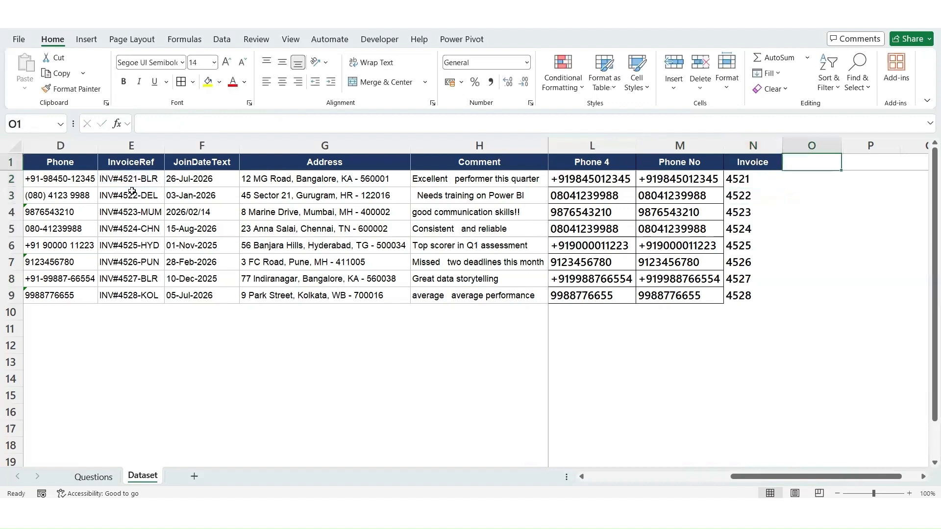
# Check the city code task on the Questions sheet and add the header "Inovice City" in cell O1 of the Dataset sheet.
pyautogui.hotkey('ctrl', 'pageup')
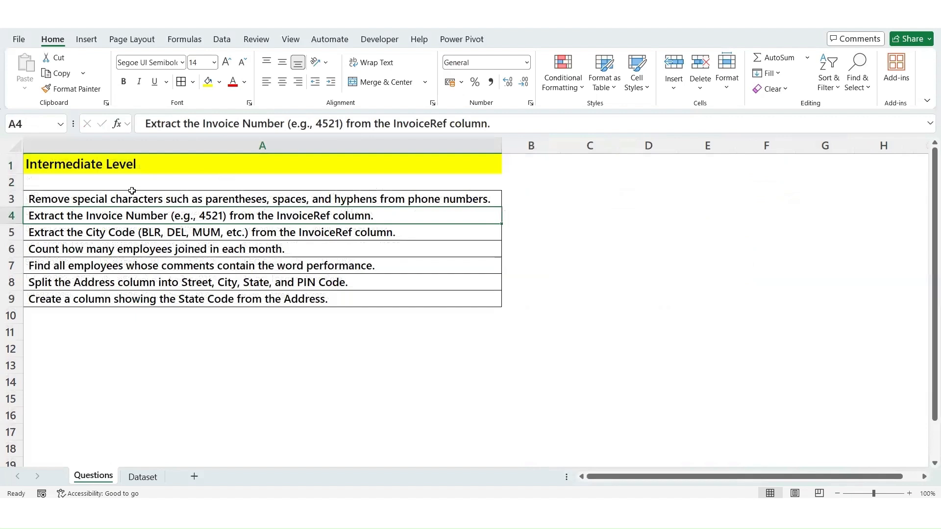
pyautogui.press('Down')
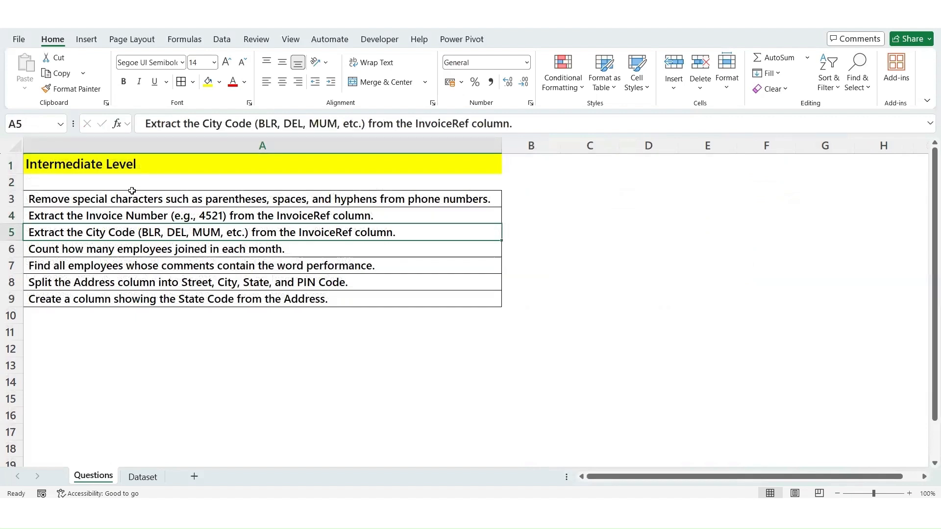
pyautogui.hotkey('ctrl', 'pagedown')
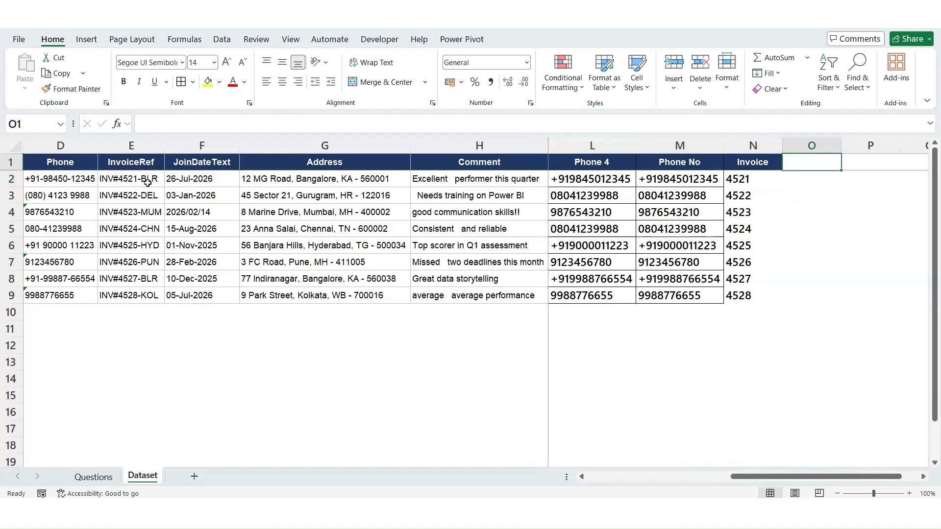
pyautogui.press('Left')
pyautogui.press('Down')
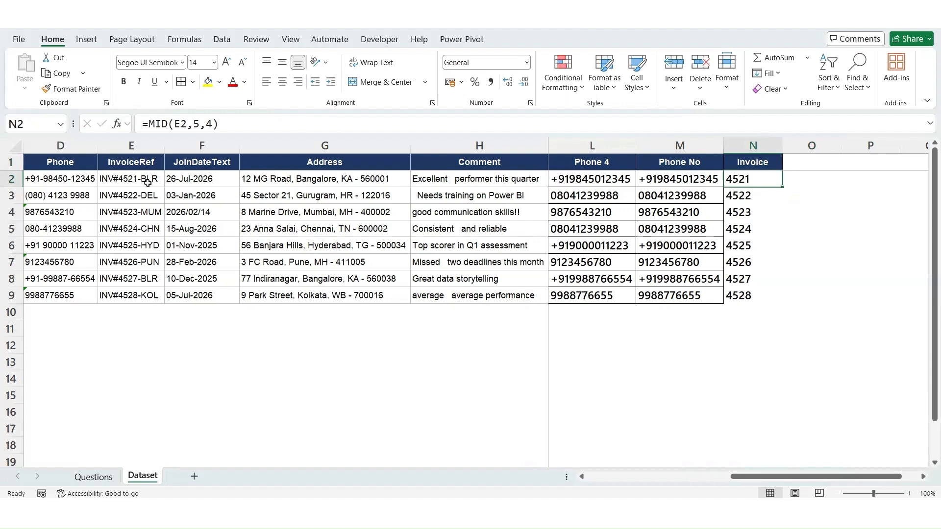
pyautogui.press('Up')
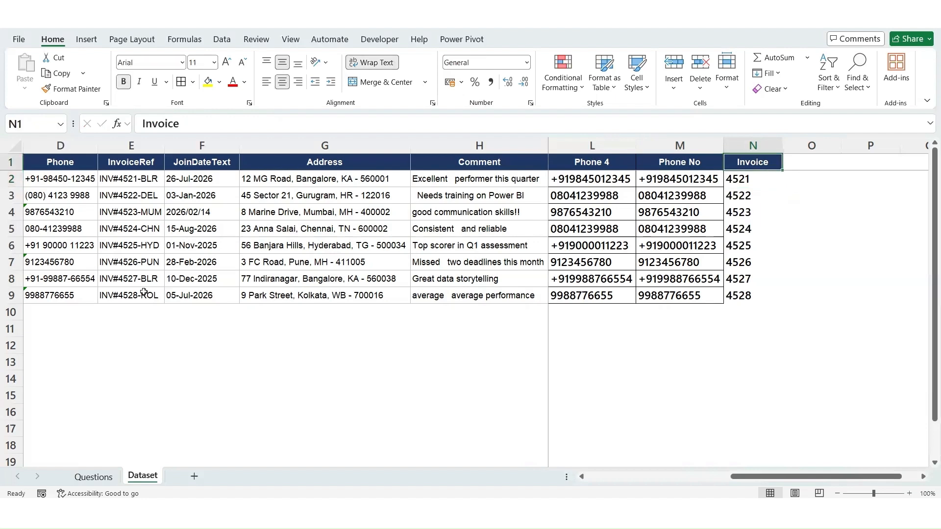
pyautogui.press('Right')
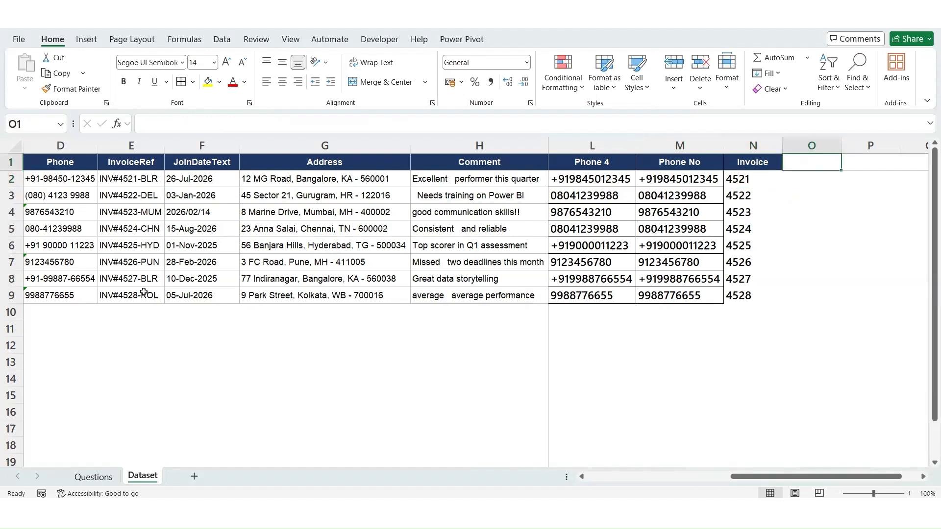
pyautogui.write('Inovice Ci')
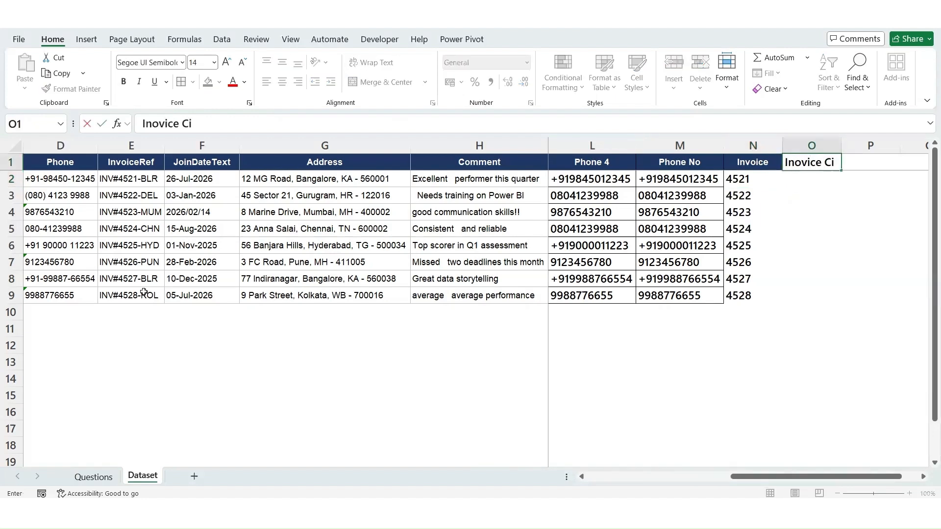
pyautogui.write('ty')
pyautogui.press('Return')
# Enter =RIGHT(E2,3) in cell O2 to extract the three-letter city code from the InvoiceRef value.
pyautogui.write('=')
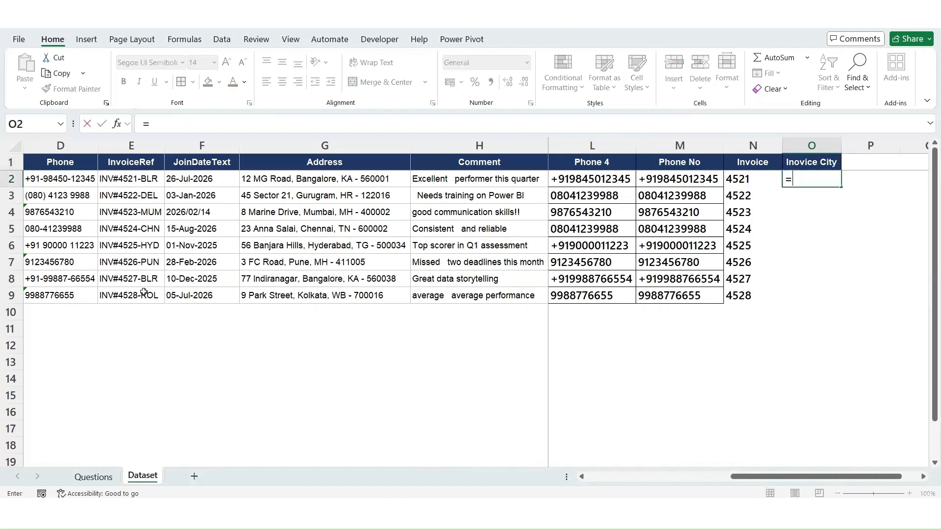
pyautogui.write('rig')
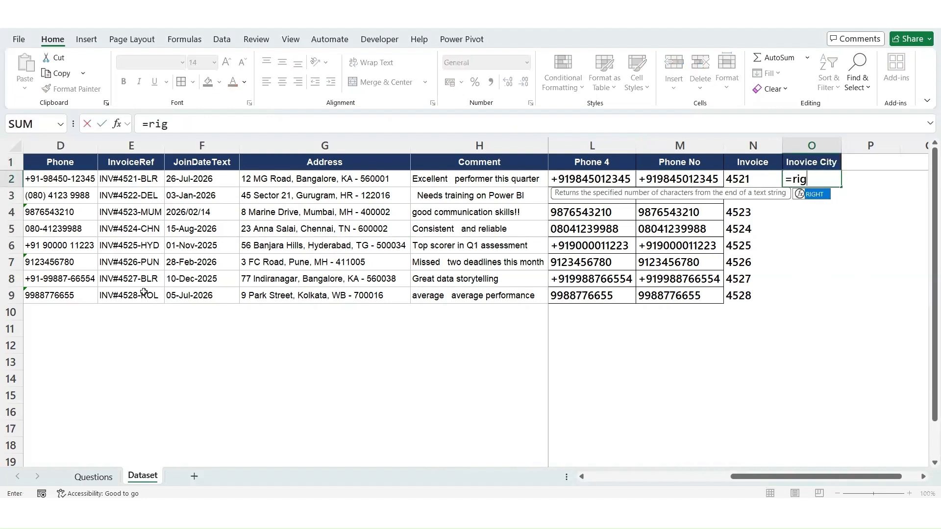
pyautogui.press('Tab')
pyautogui.press('Up')
pyautogui.hotkey('ctrl', 'Left')
pyautogui.press('Down')
pyautogui.press('Right')
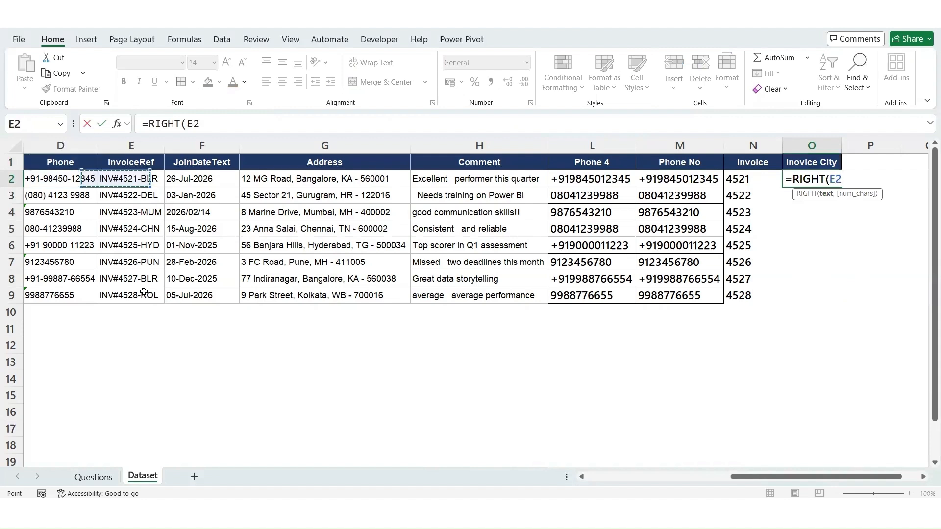
pyautogui.write(',')
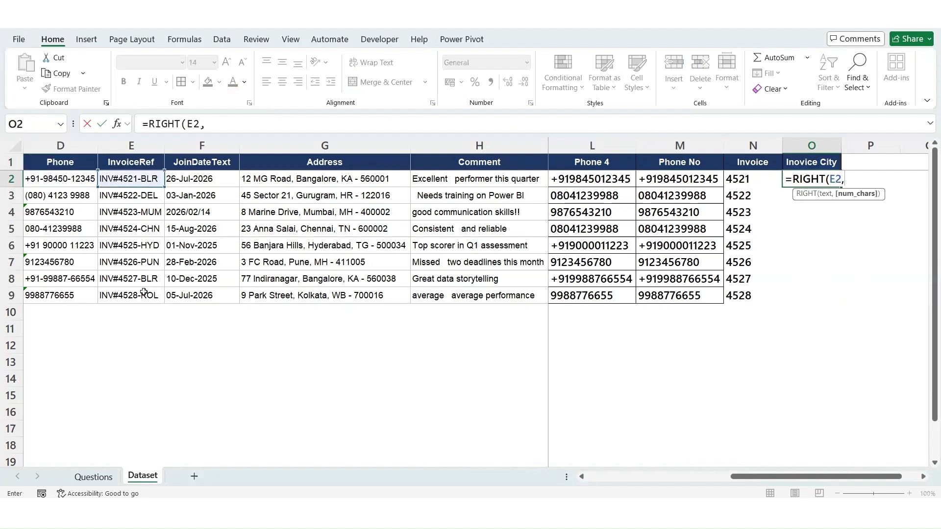
pyautogui.write('3)')
pyautogui.press('Return')
# Fill the RIGHT formula from O2 down the Inovice City column to O9.
pyautogui.press('Left')
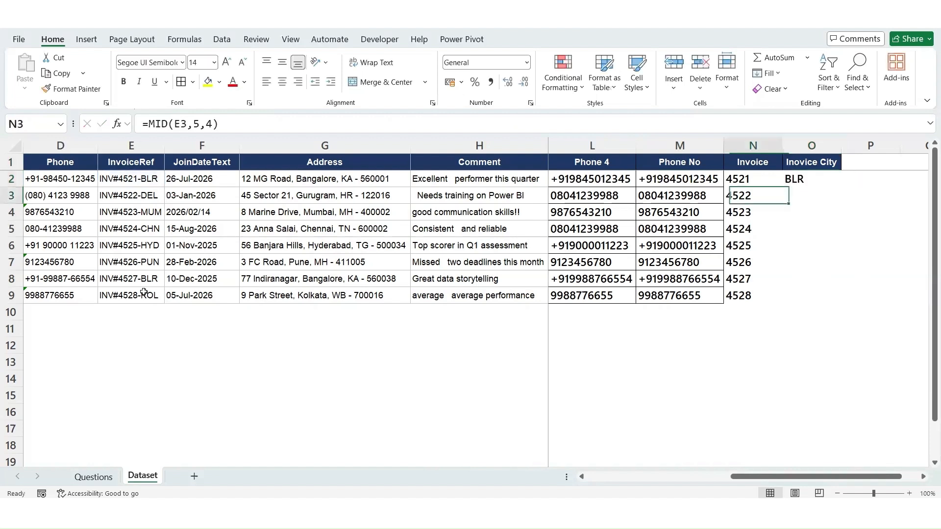
pyautogui.hotkey('ctrl', 'Down')
pyautogui.press('Right')
pyautogui.hotkey('ctrl', 'shift', 'Up')
pyautogui.hotkey('ctrl', 'd')
pyautogui.press('Up')
pyautogui.press('Up')
pyautogui.press('Up')
pyautogui.press('Up')
pyautogui.press('Up')
pyautogui.press('Up')
pyautogui.press('Up')
pyautogui.press('Up')
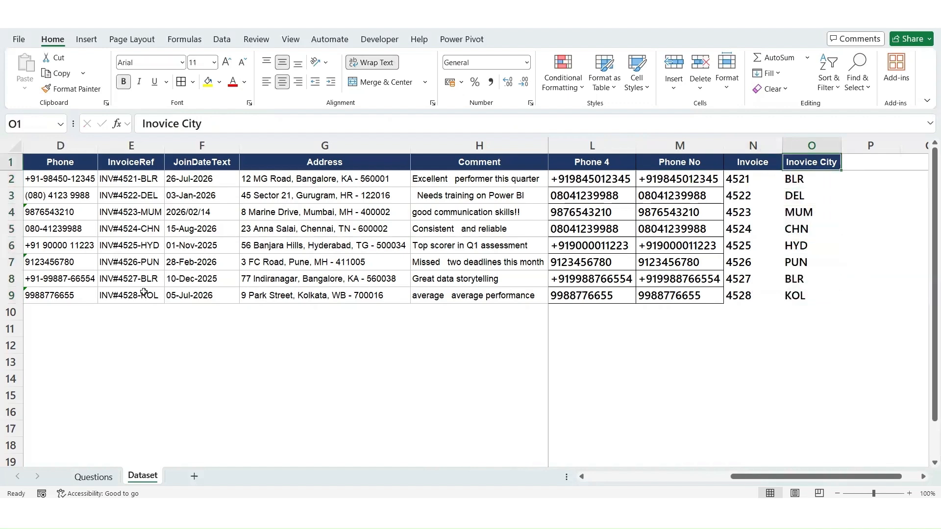
# Check the task on counting joiners per month on the Questions sheet and add the header "Month" in cell P1 of the Dataset sheet.
pyautogui.hotkey('ctrl', 'pageup')
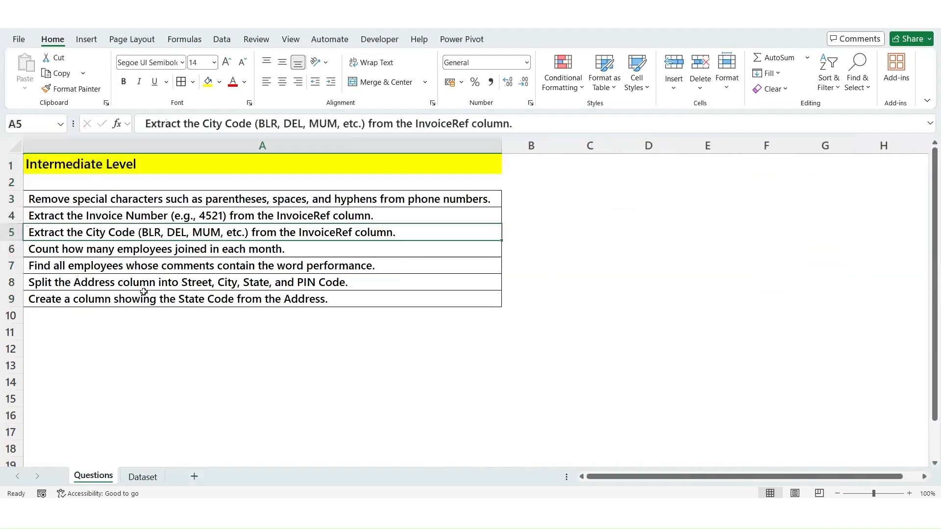
pyautogui.press('Down')
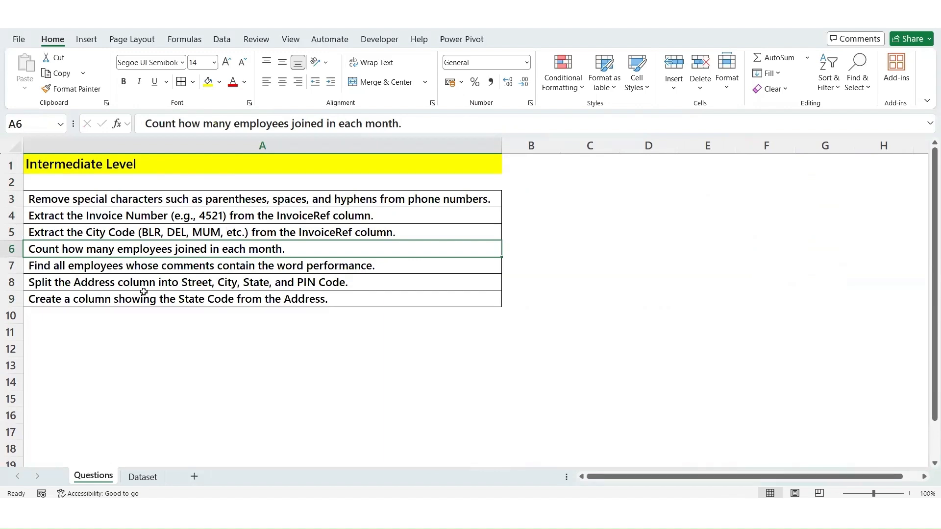
pyautogui.hotkey('ctrl', 'pagedown')
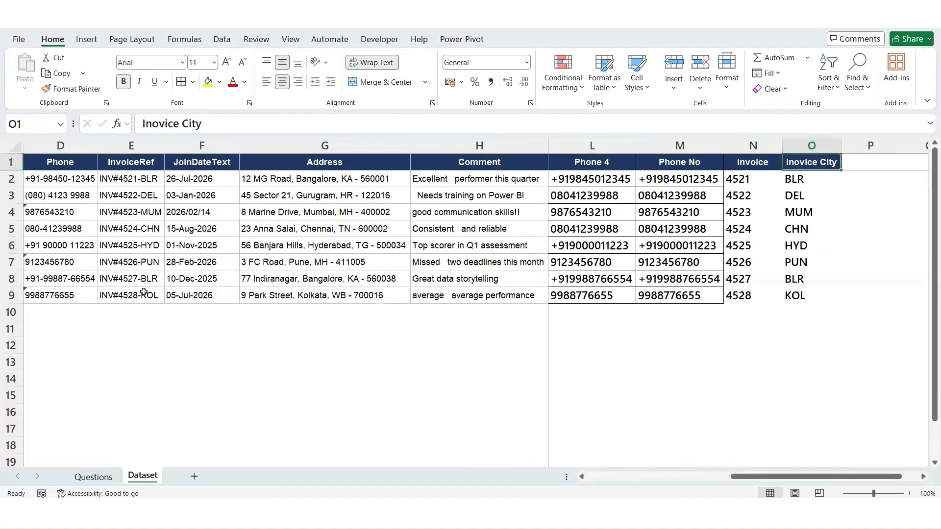
pyautogui.press('Right')
pyautogui.press('Right')
pyautogui.press('Right')
pyautogui.press('Right')
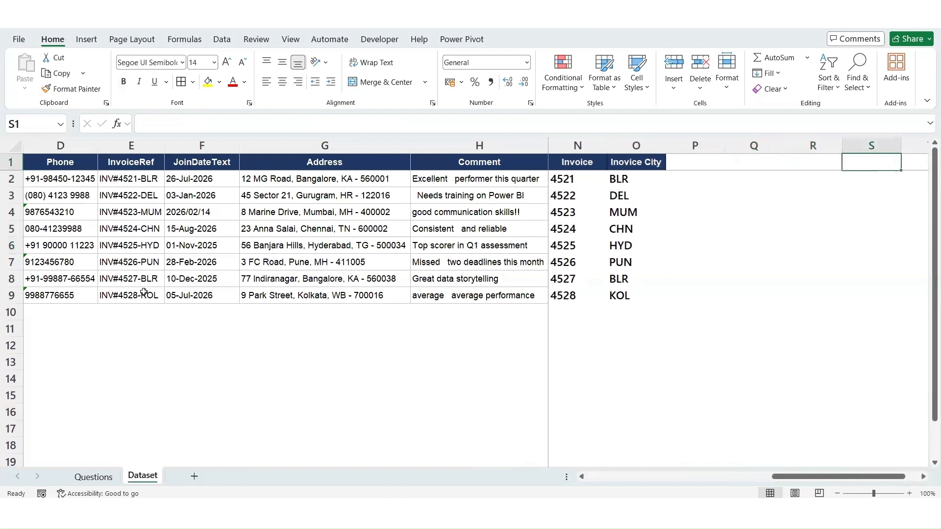
pyautogui.press('Left')
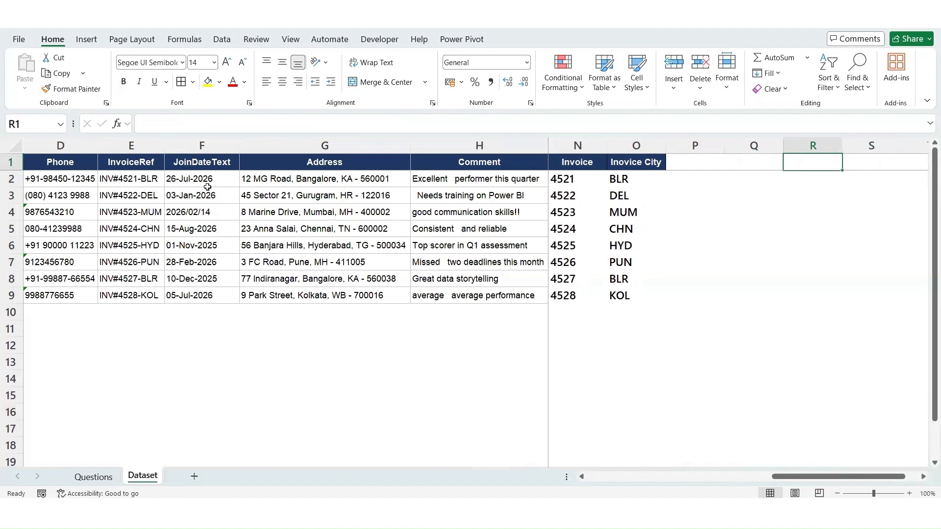
pyautogui.press('Left')
pyautogui.press('Left')
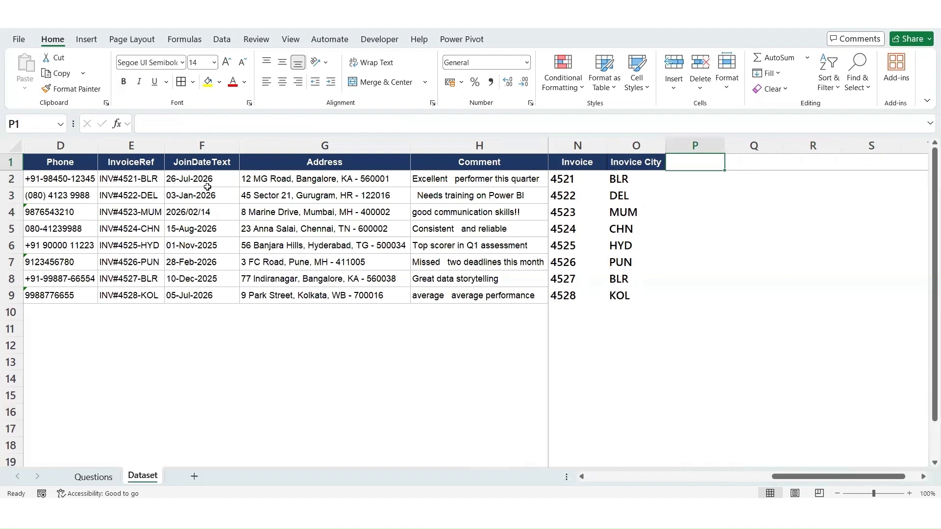
pyautogui.write('Mon')
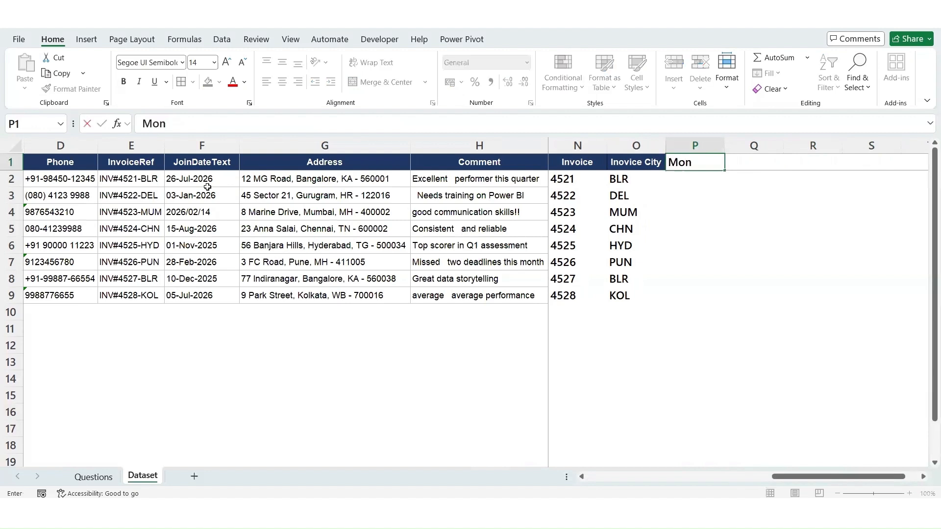
pyautogui.write('th')
pyautogui.press('Return')
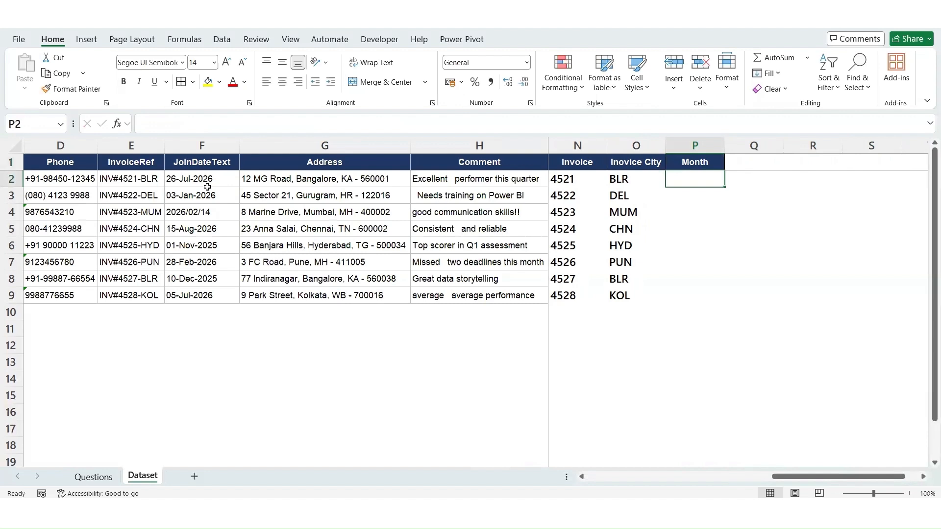
# Enter =TEXT(F2,"mmmm") in cell P2 to get the full month name from the JoinDateText value.
pyautogui.write('=te')
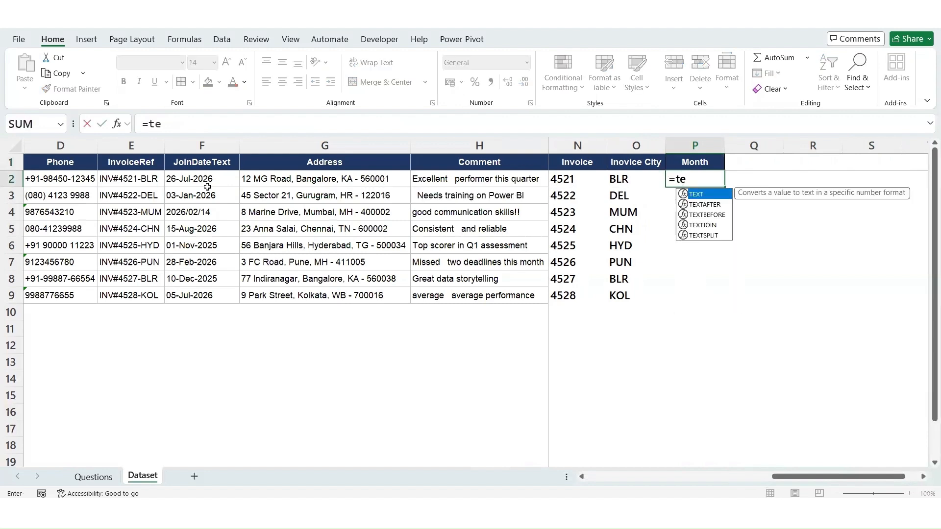
pyautogui.press('Tab')
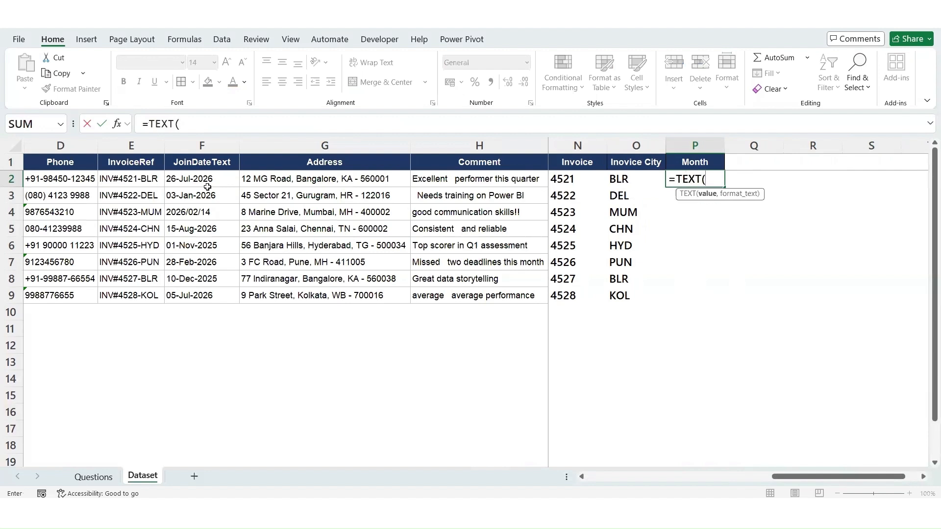
pyautogui.click(190, 180)
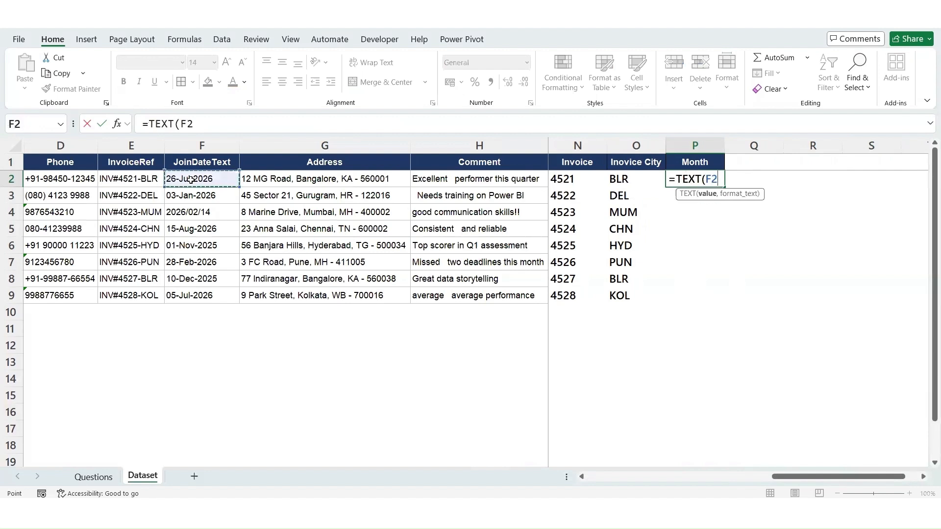
pyautogui.write(',"mmm')
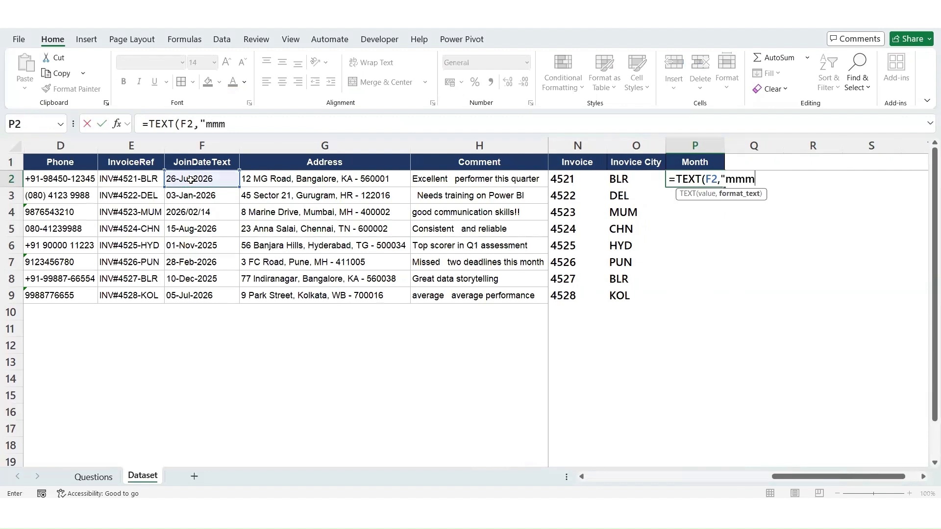
pyautogui.write('m")')
pyautogui.press('Return')
# Fill the TEXT formula from P2 down the Month column to P9 and return to the Questions sheet.
pyautogui.press('Up')
pyautogui.press('Left')
pyautogui.hotkey('ctrl', 'Down')
pyautogui.press('Right')
pyautogui.hotkey('ctrl', 'shift', 'Up')
pyautogui.hotkey('ctrl', 'd')
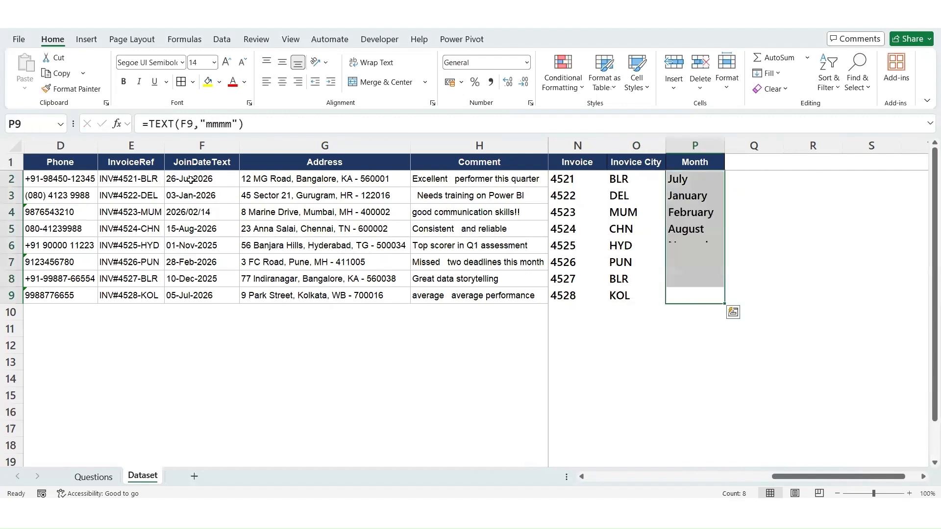
pyautogui.hotkey('ctrl', 'Up')
pyautogui.press('Down')
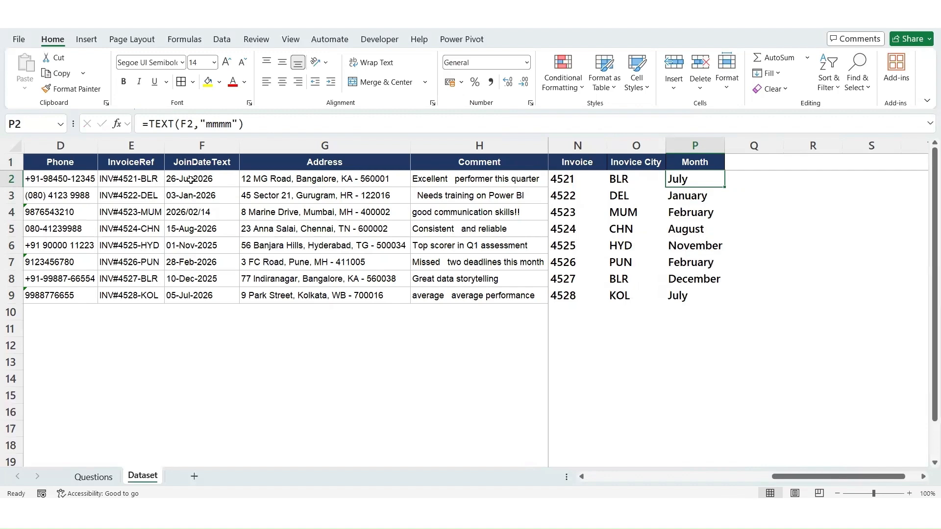
pyautogui.hotkey('ctrl', 'pageup')
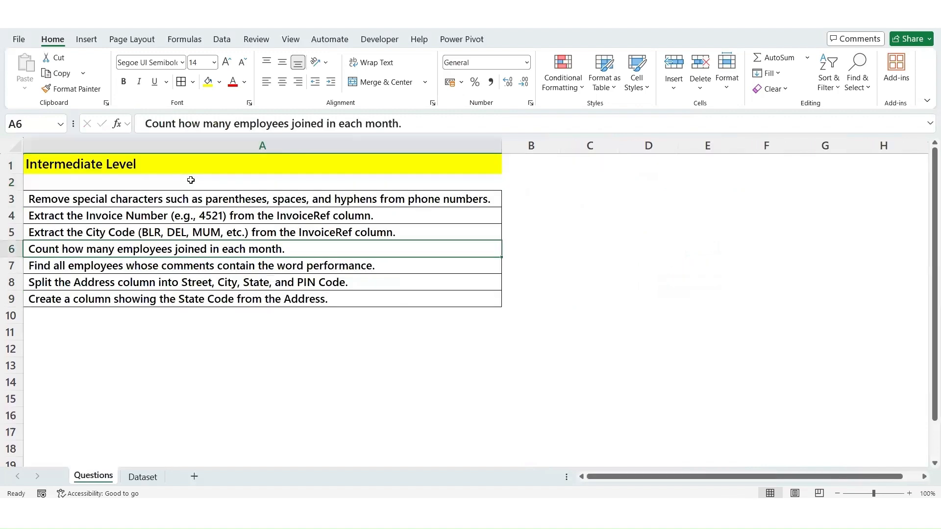